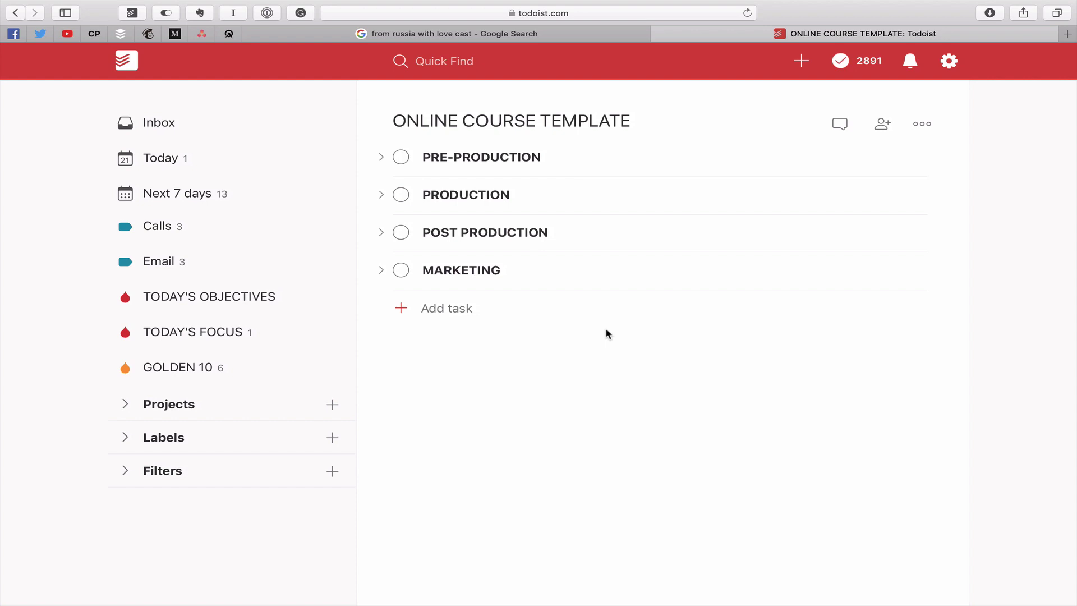
# - Expand PRE-PRODUCTION, PRODUCTION, POST PRODUCTION and MARKETING so all their subtasks are listed
pyautogui.click(381, 158)
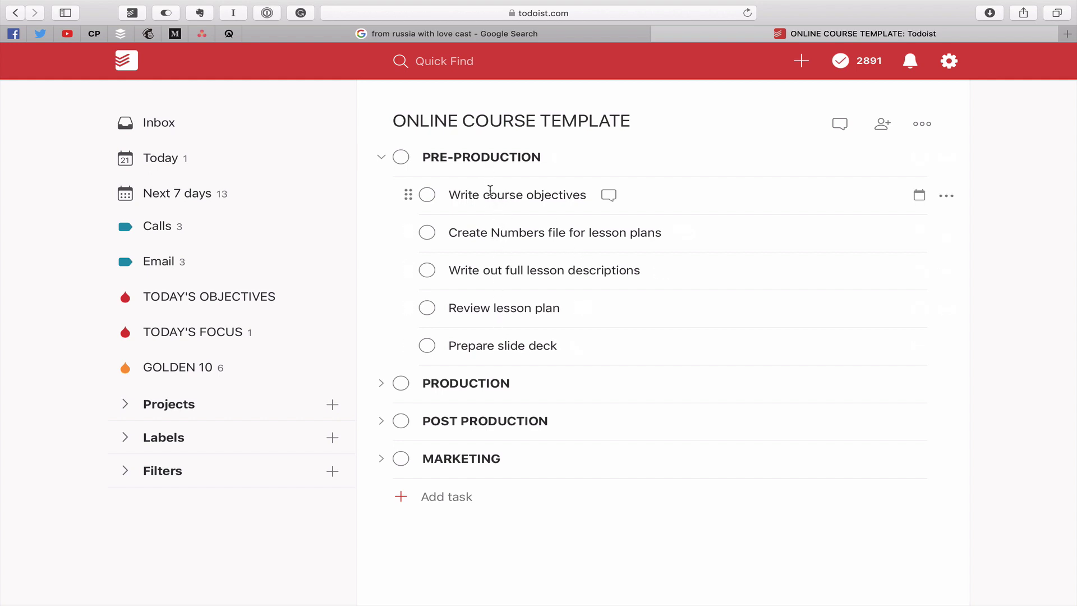
pyautogui.click(381, 385)
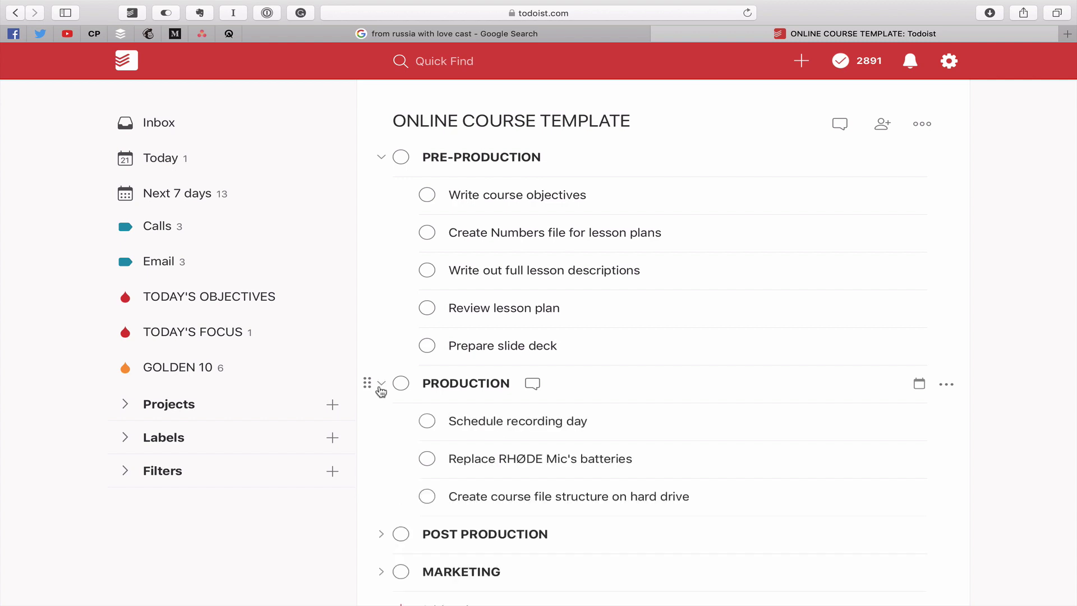
pyautogui.scroll(-3, 436, 397)
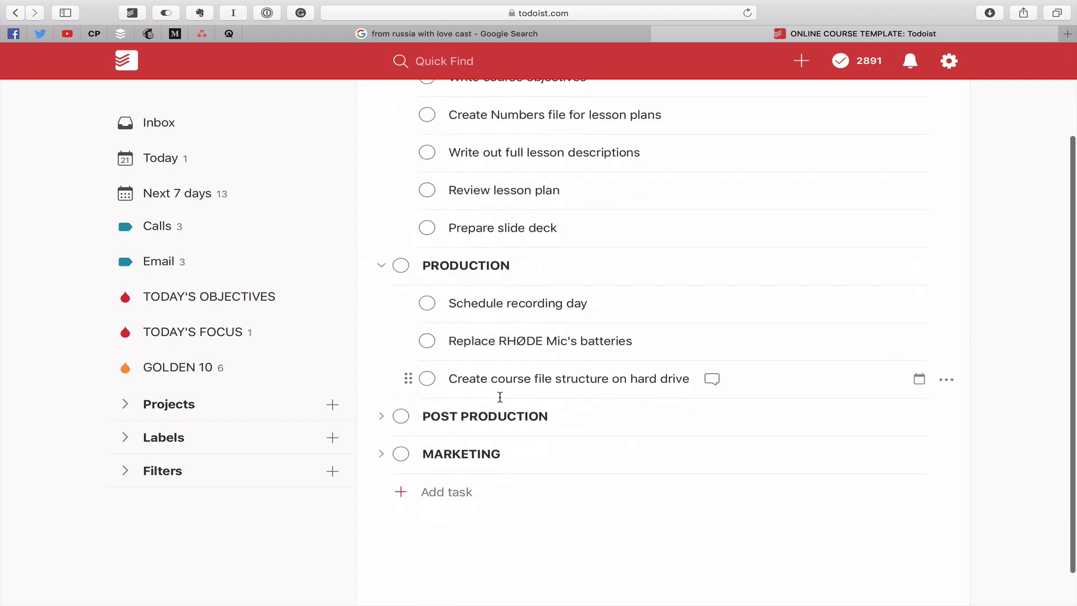
pyautogui.click(382, 418)
pyautogui.scroll(-3, 508, 414)
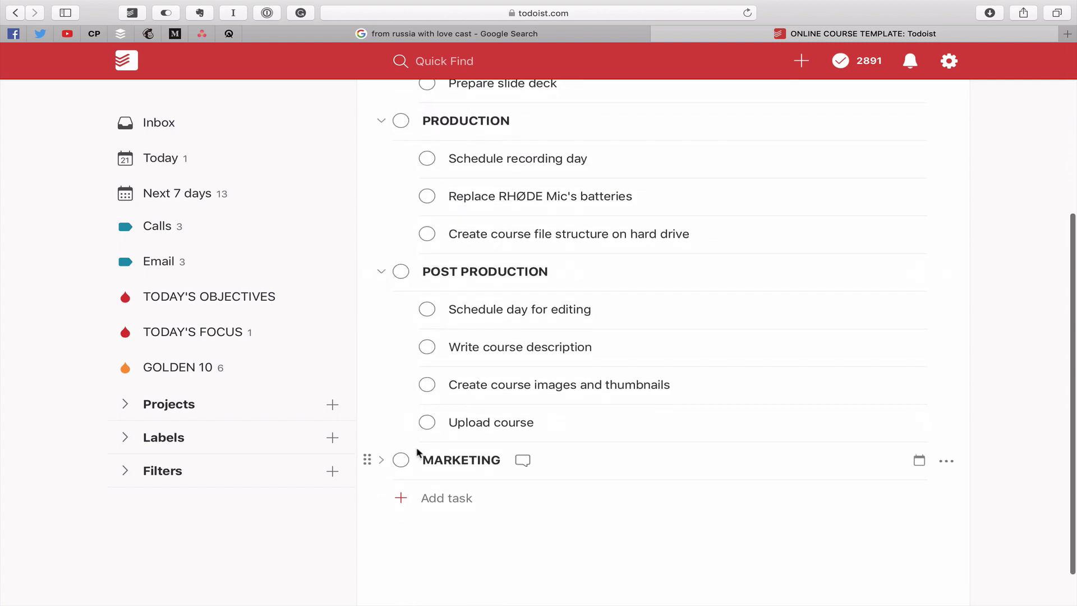
pyautogui.click(381, 460)
pyautogui.scroll(-5, 617, 455)
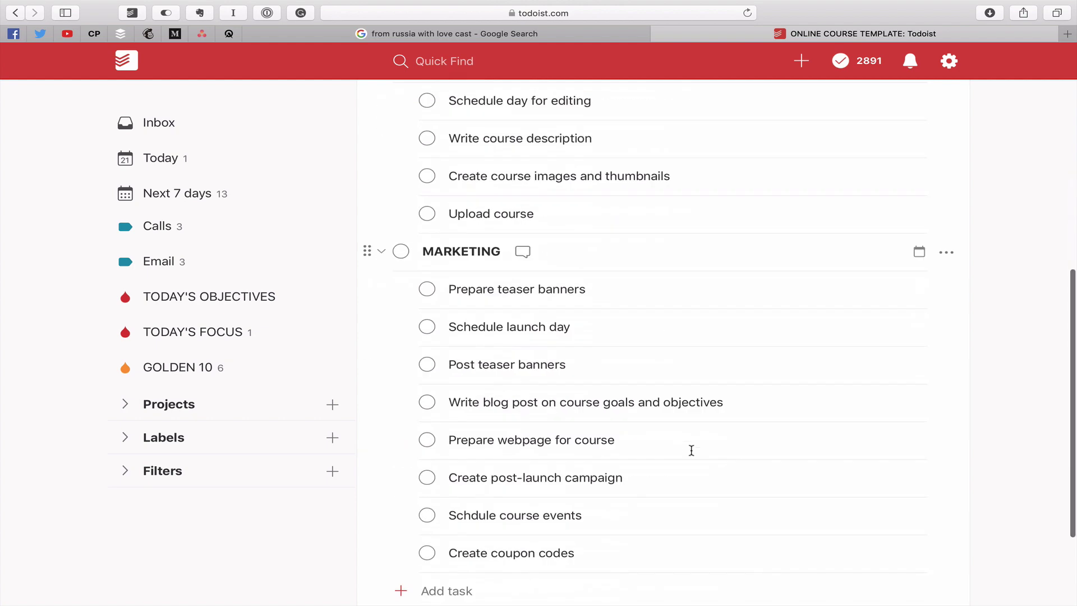
pyautogui.scroll(10, 691, 451)
pyautogui.scroll(-4, 691, 450)
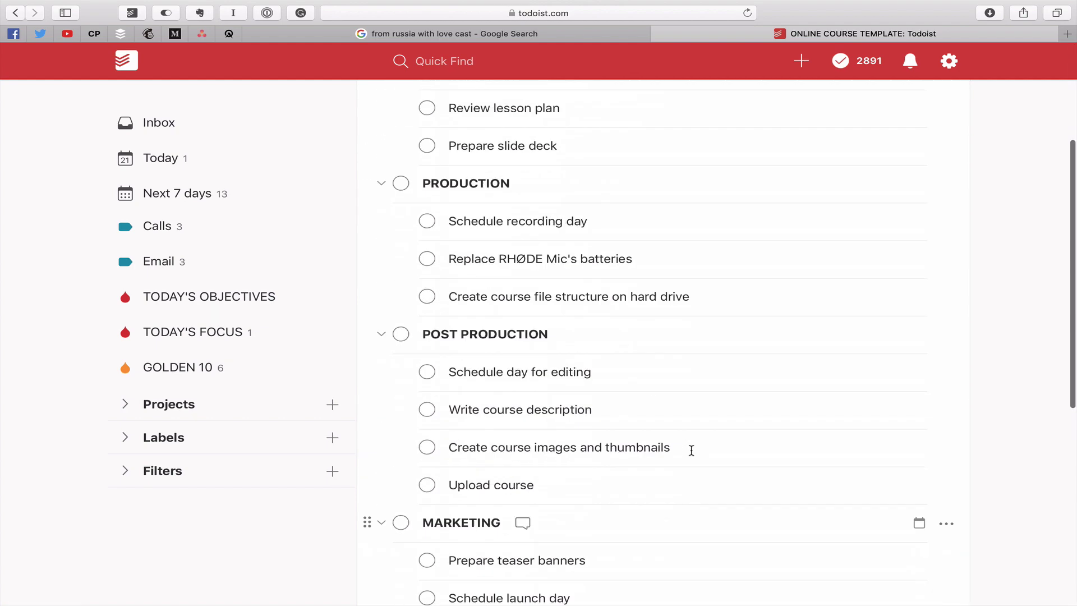
pyautogui.scroll(-5, 692, 451)
pyautogui.scroll(8, 691, 451)
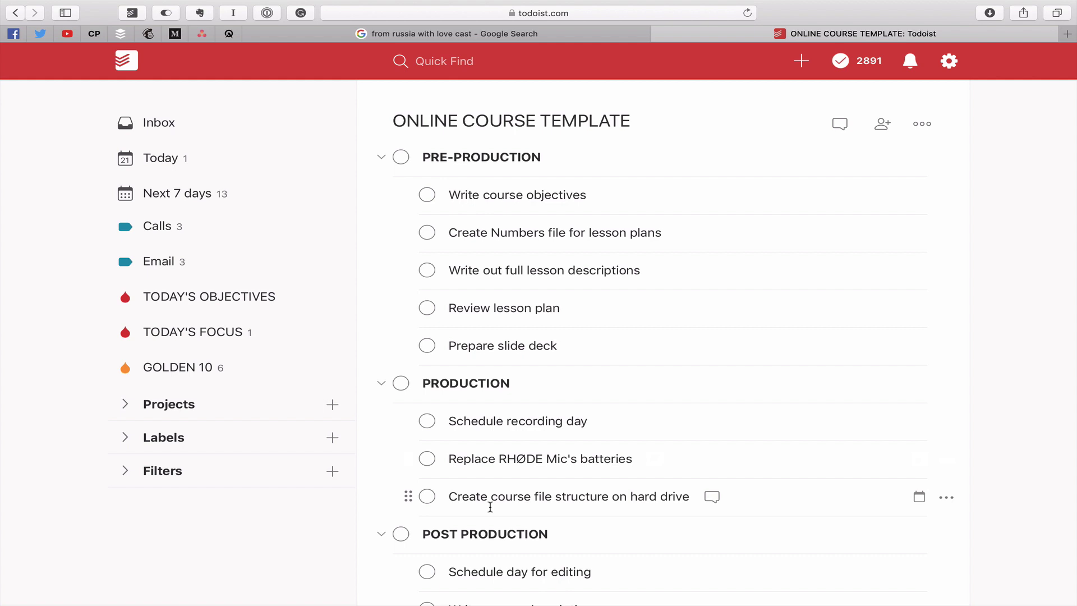
pyautogui.scroll(-2, 491, 507)
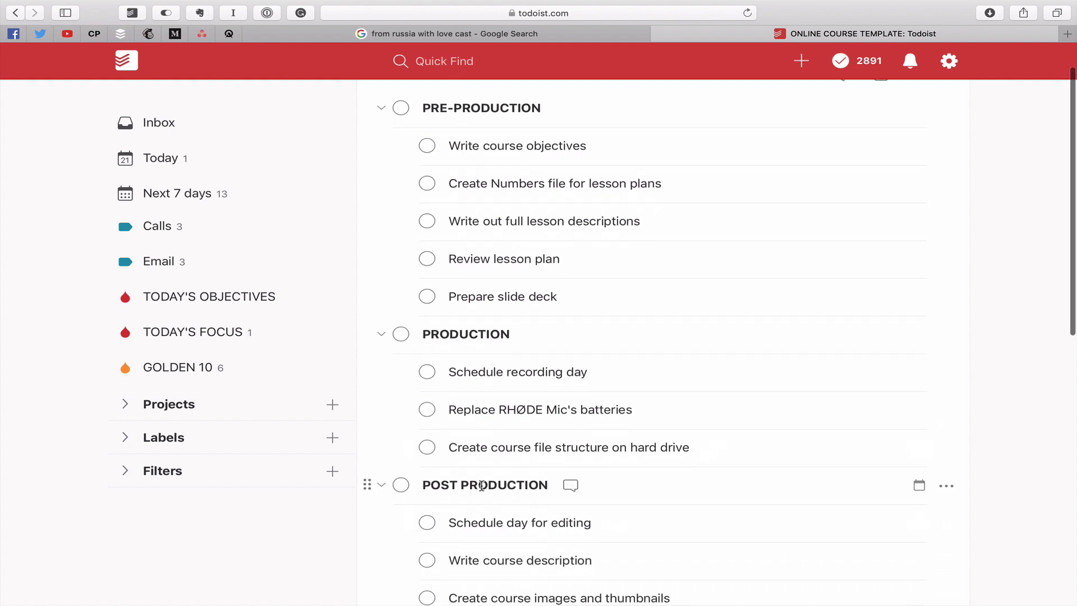
pyautogui.click(427, 373)
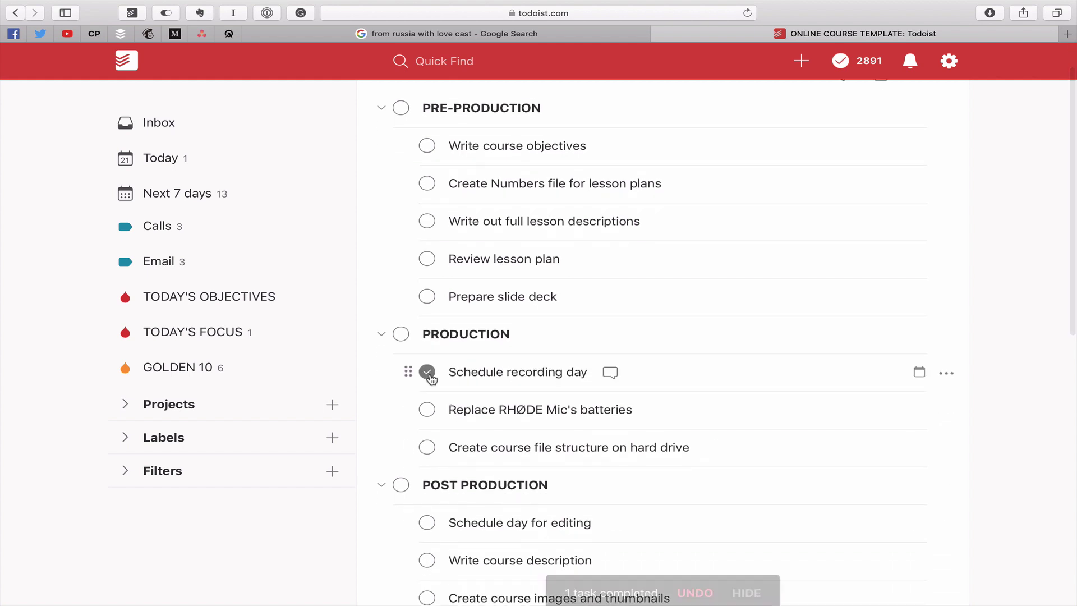
pyautogui.click(428, 409)
pyautogui.click(427, 448)
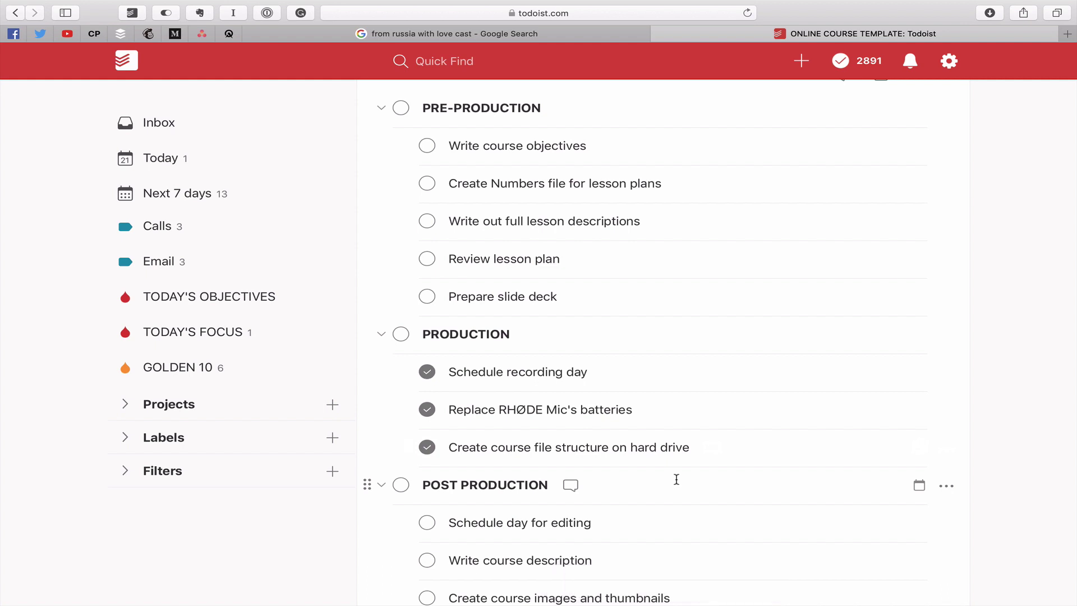
pyautogui.click(401, 335)
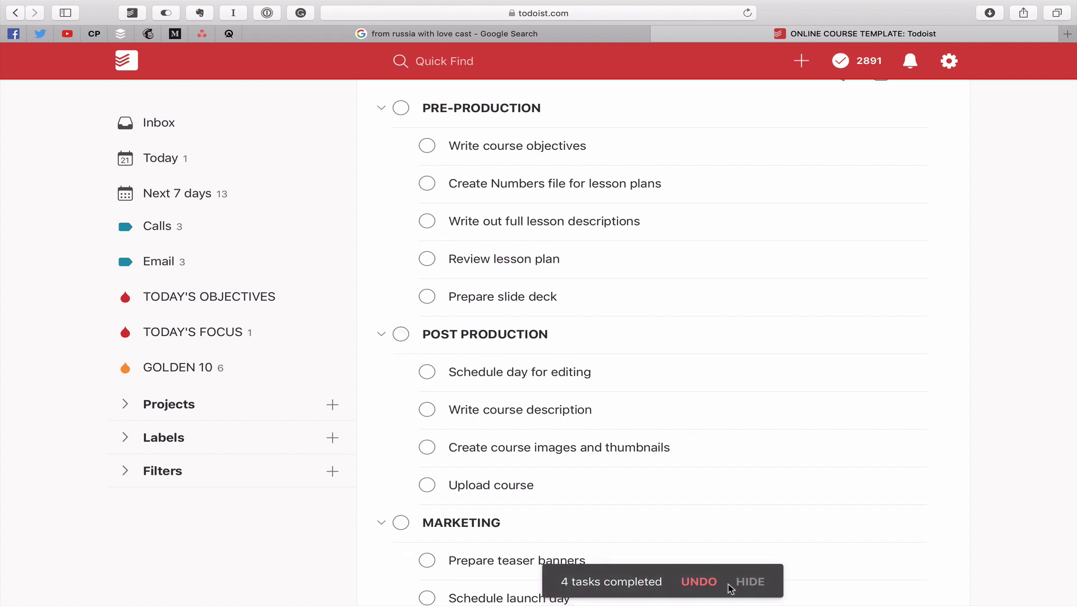
pyautogui.click(708, 581)
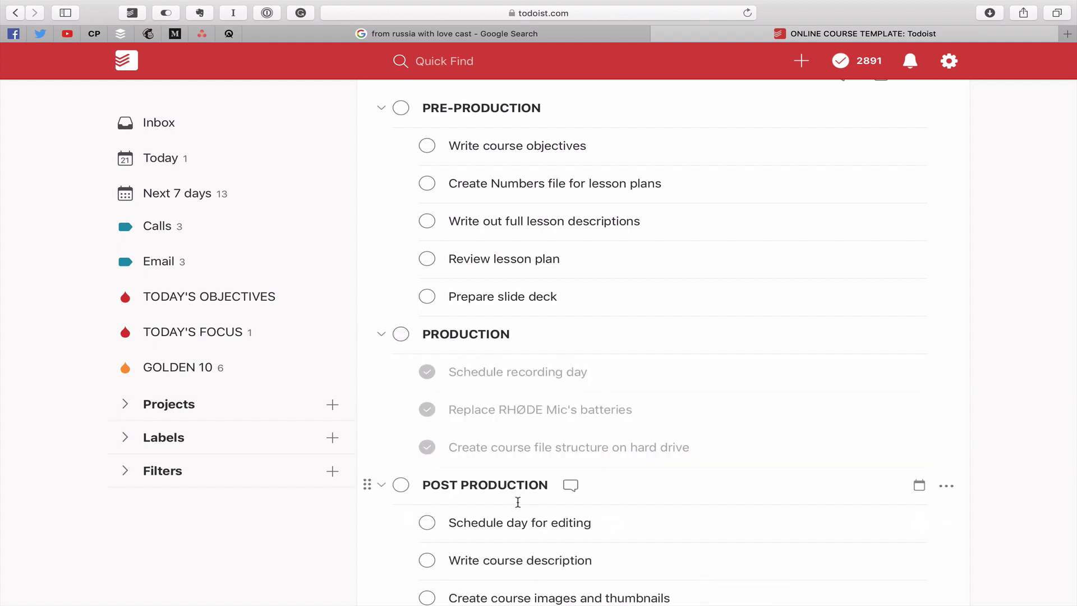
pyautogui.click(427, 448)
pyautogui.click(427, 410)
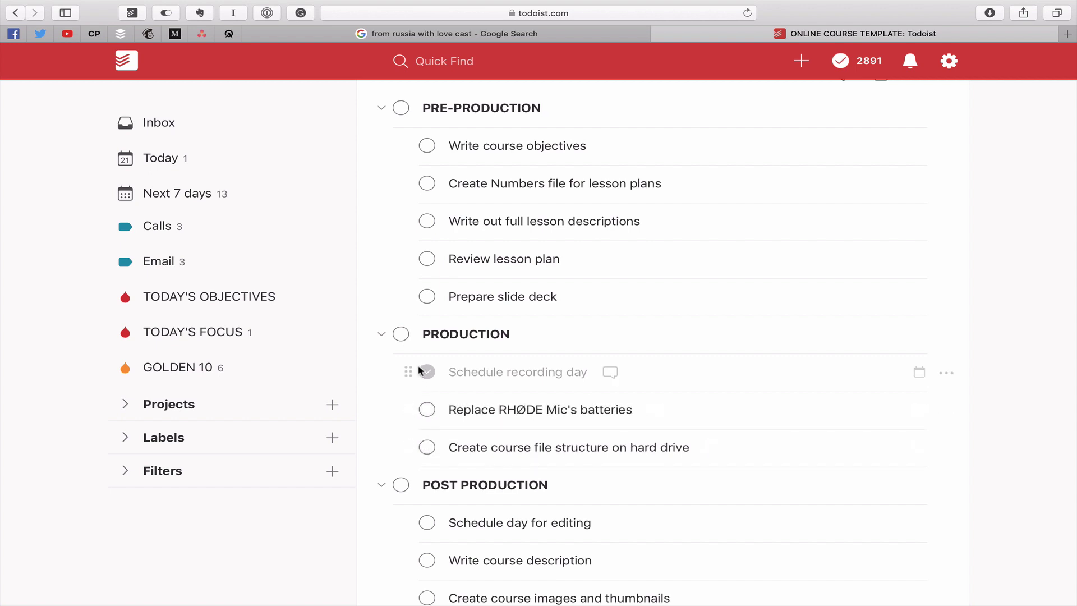
pyautogui.click(427, 372)
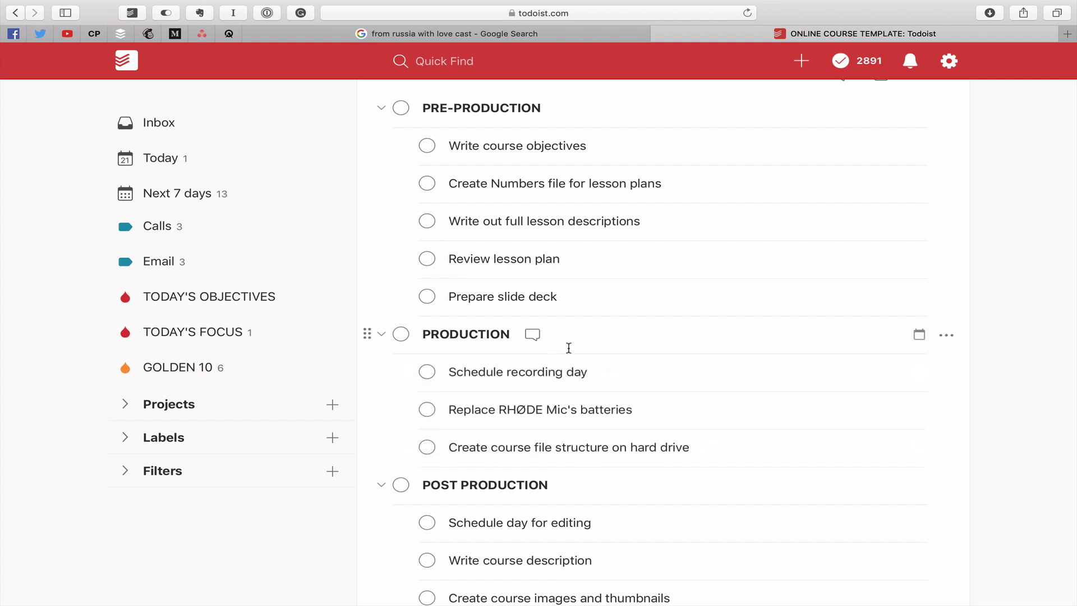
pyautogui.scroll(2, 569, 348)
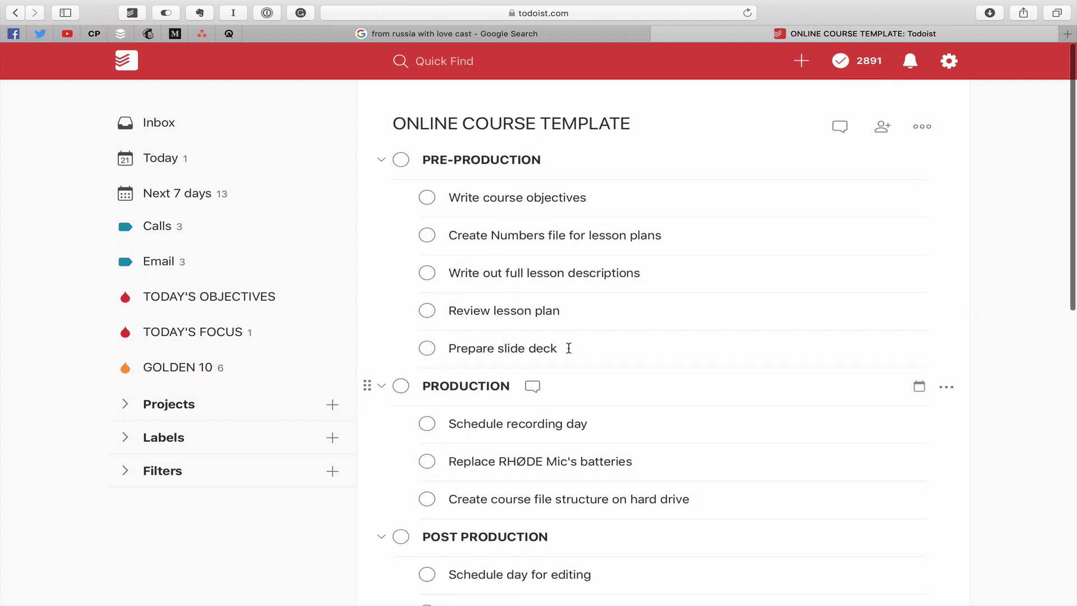
# - Prefix the PRE-PRODUCTION name with '* ' and save it as an uncheckable heading
pyautogui.click(587, 153)
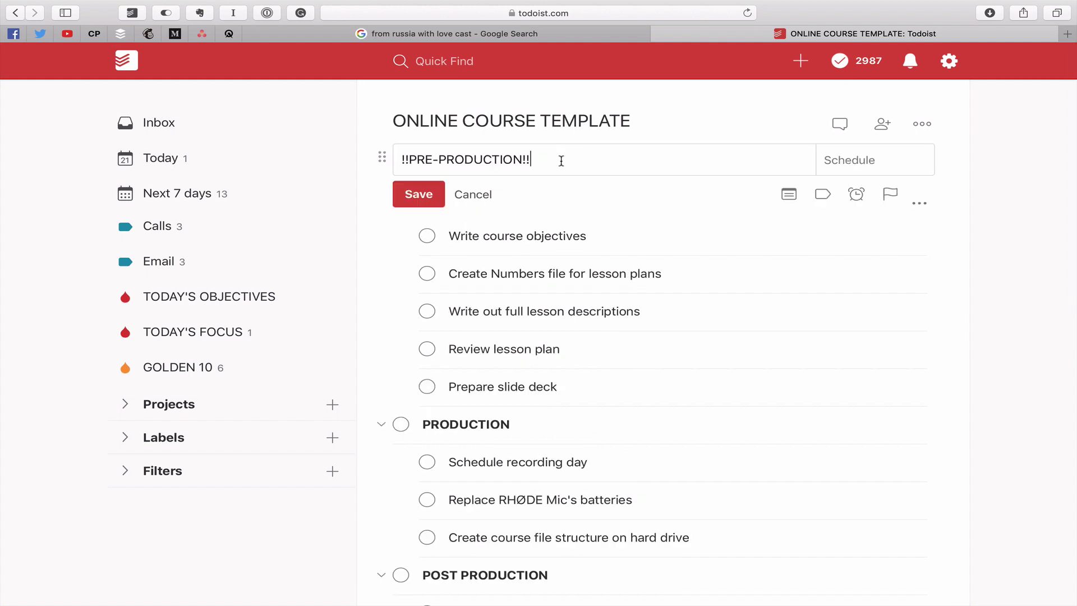
pyautogui.click(401, 158)
pyautogui.write('*')
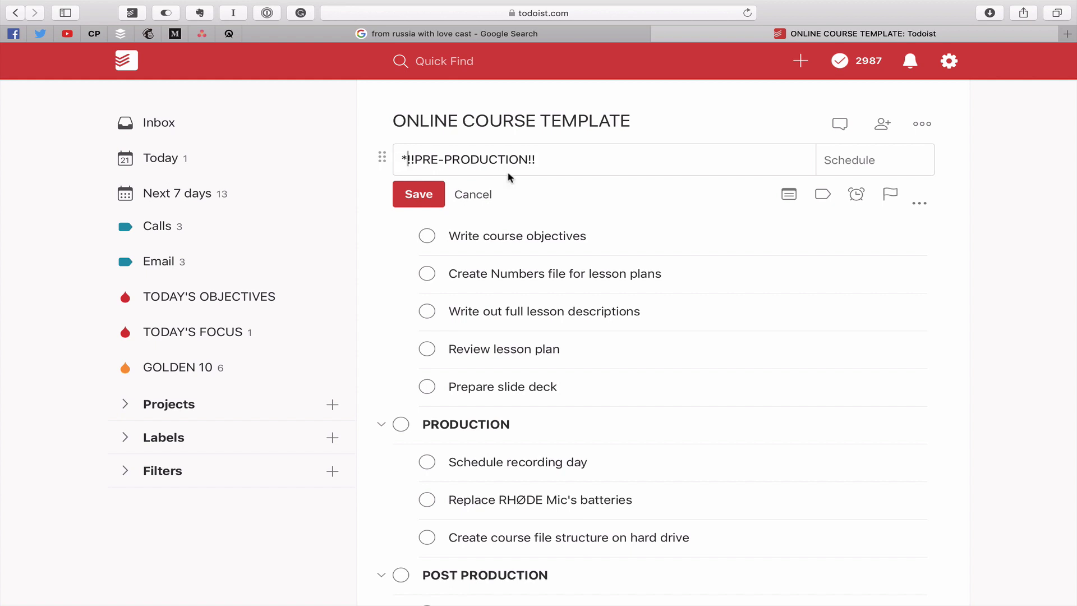
pyautogui.click(421, 192)
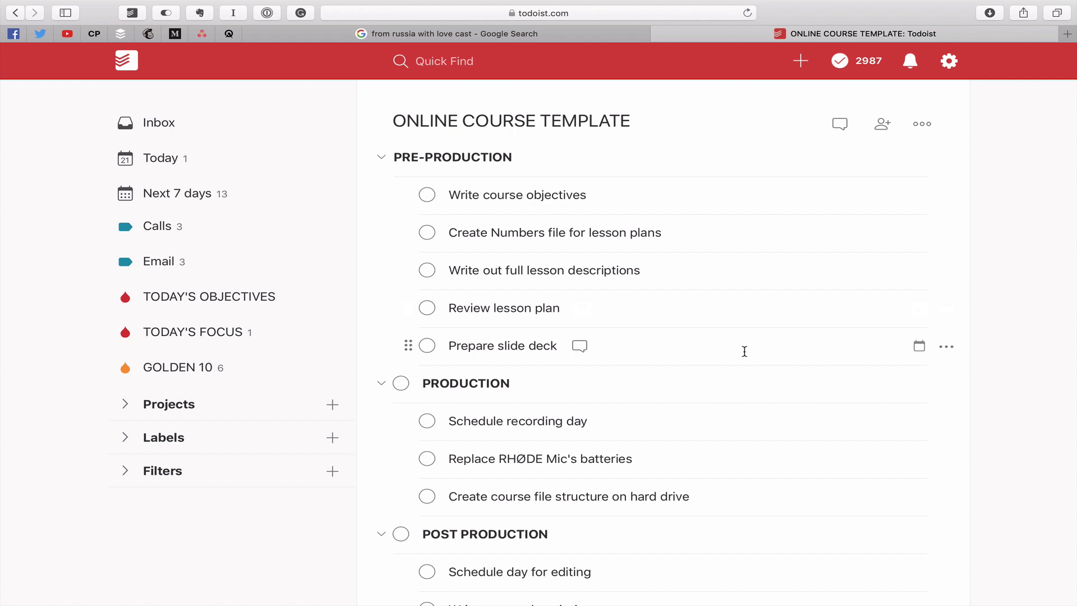
pyautogui.click(123, 443)
# - Review the tasks tagged Calls and Email, switching between the two label views
pyautogui.scroll(-2, 157, 440)
pyautogui.click(157, 415)
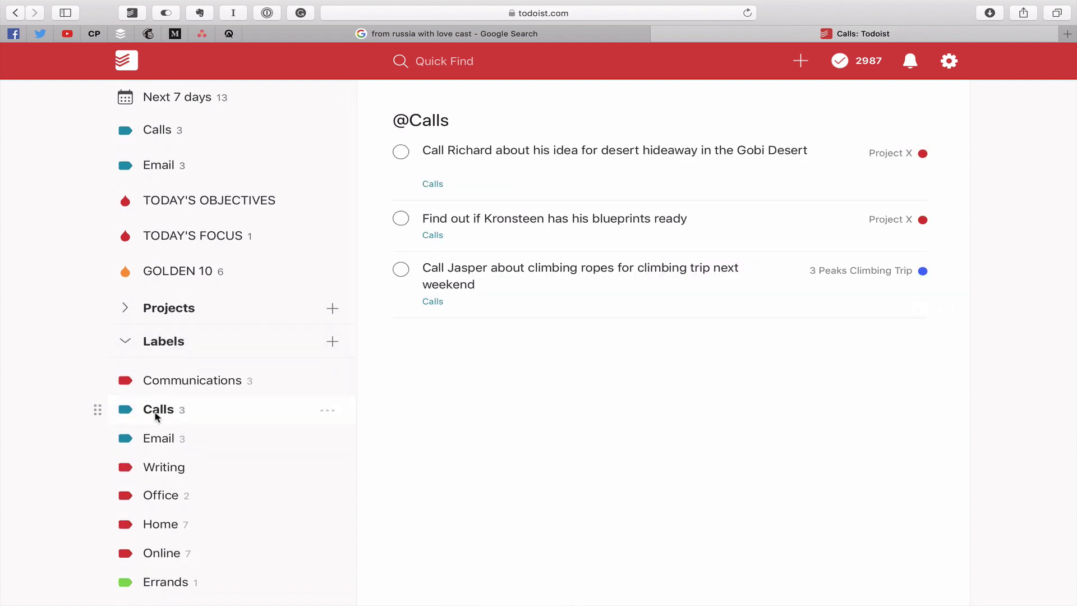
pyautogui.click(154, 443)
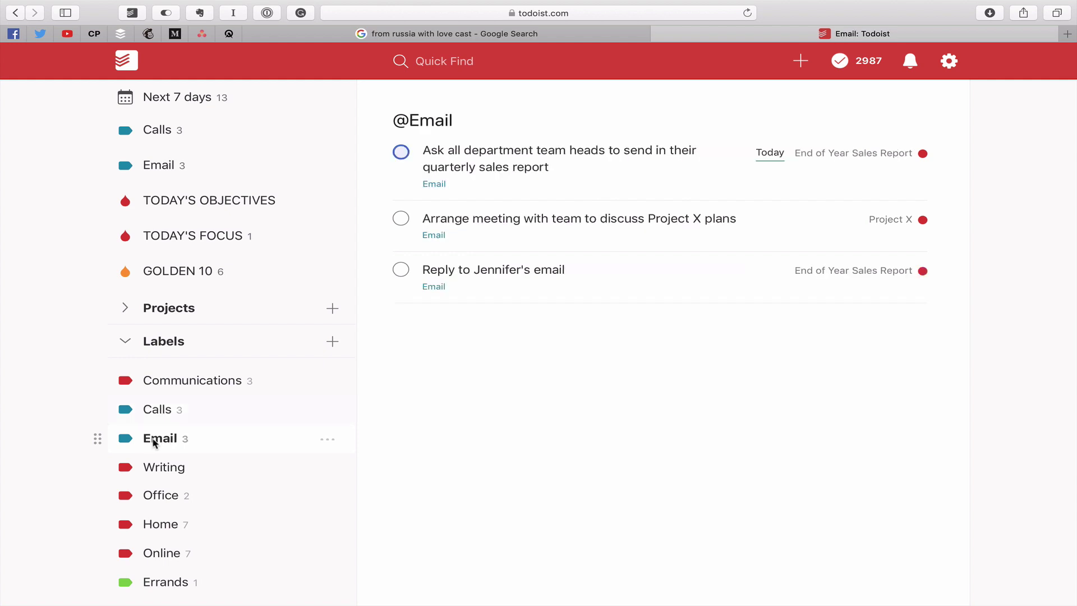
pyautogui.click(161, 418)
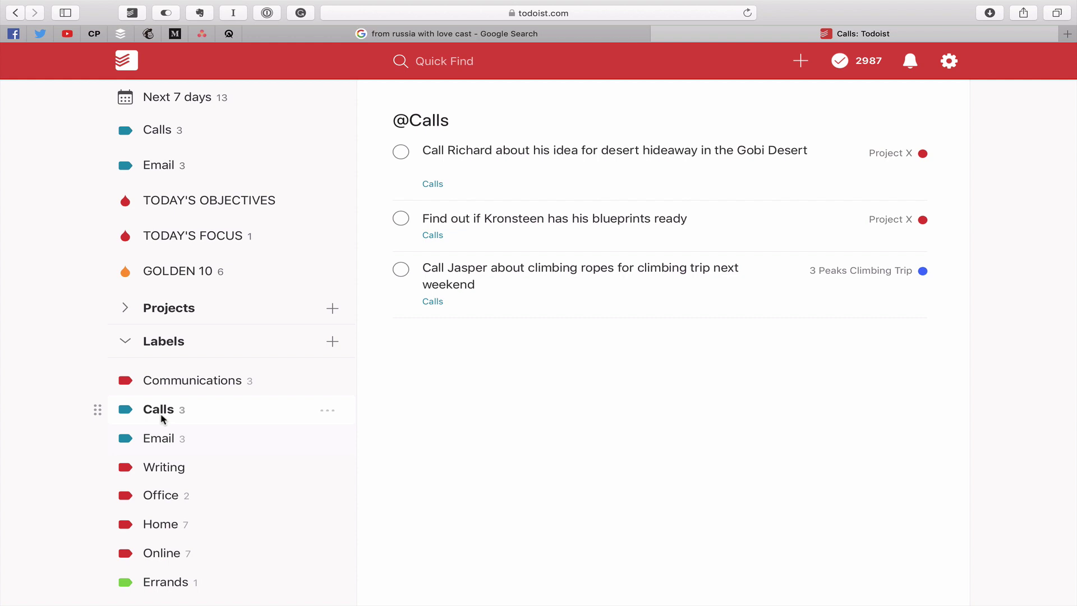
pyautogui.scroll(2, 161, 419)
pyautogui.scroll(-1, 159, 426)
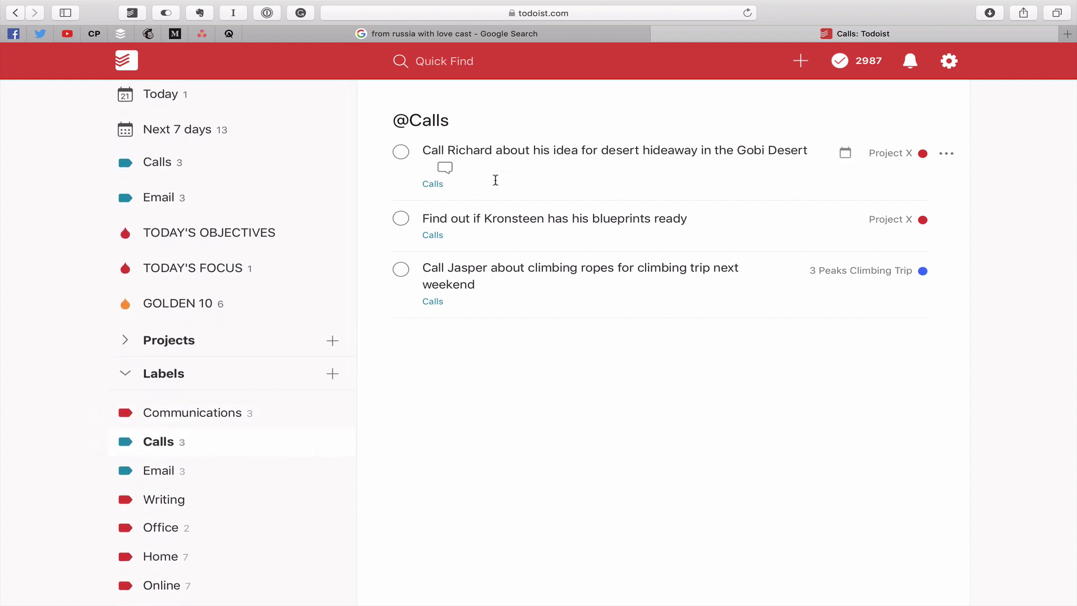
pyautogui.click(159, 470)
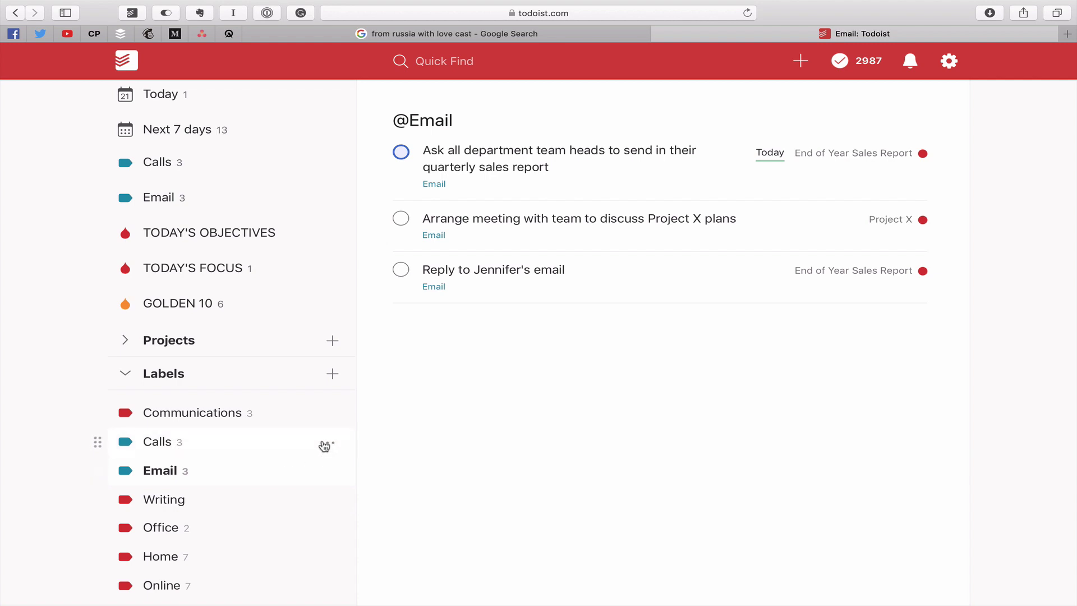
pyautogui.scroll(2, 224, 256)
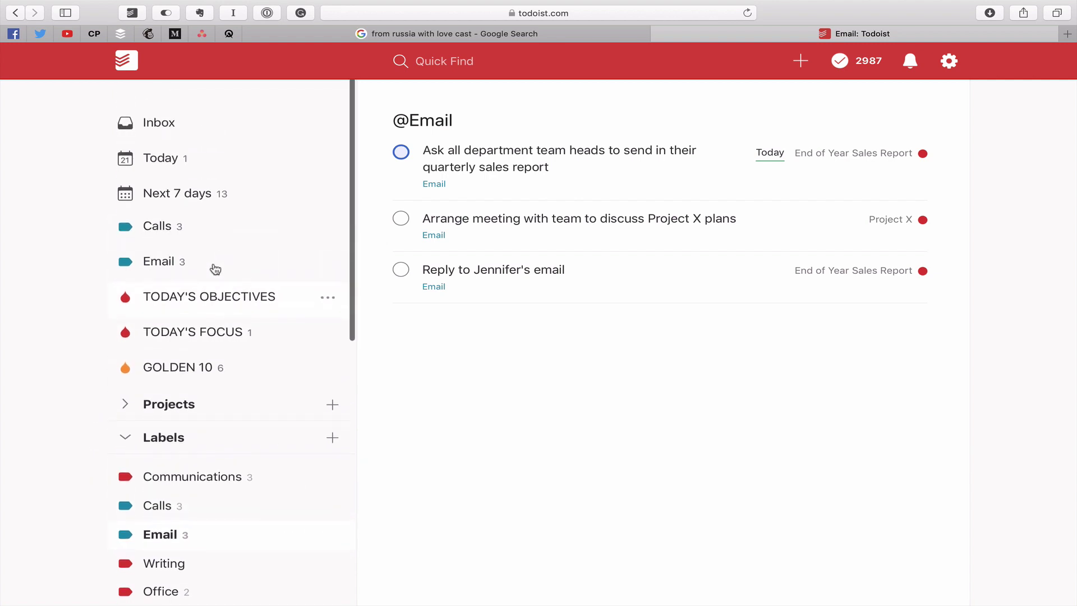
pyautogui.click(125, 438)
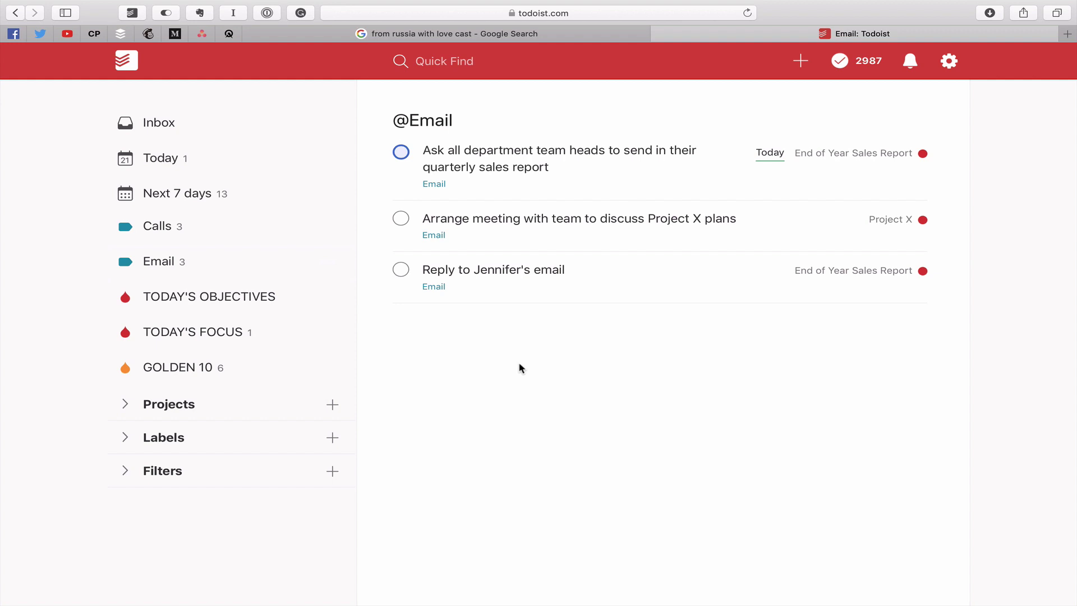
pyautogui.click(124, 438)
# - Open and dismiss the label options menus without changes, then collapse the Labels list
pyautogui.scroll(-3, 121, 445)
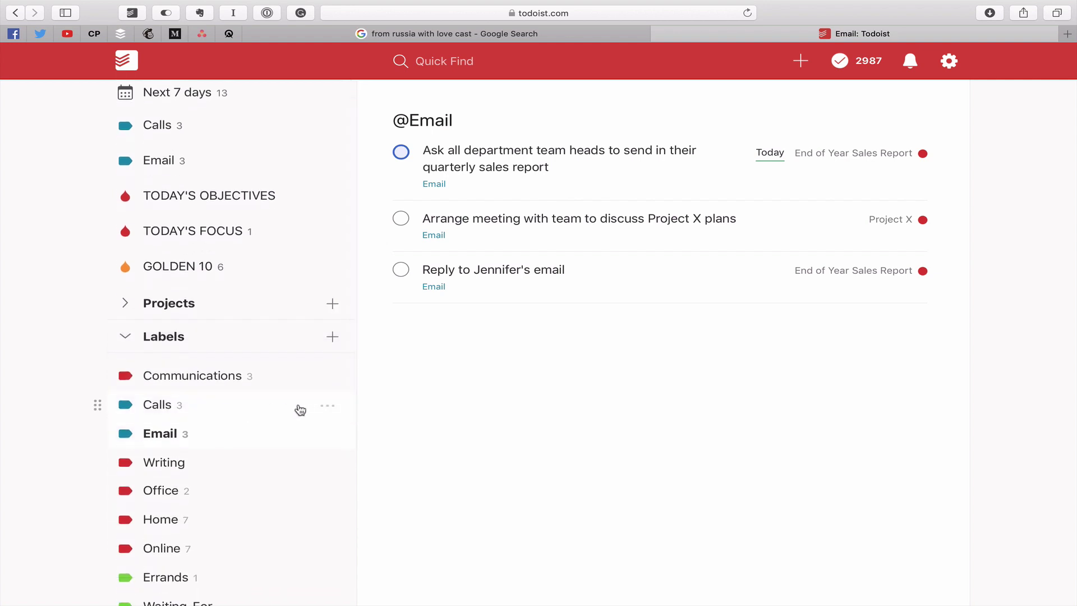
pyautogui.click(328, 407)
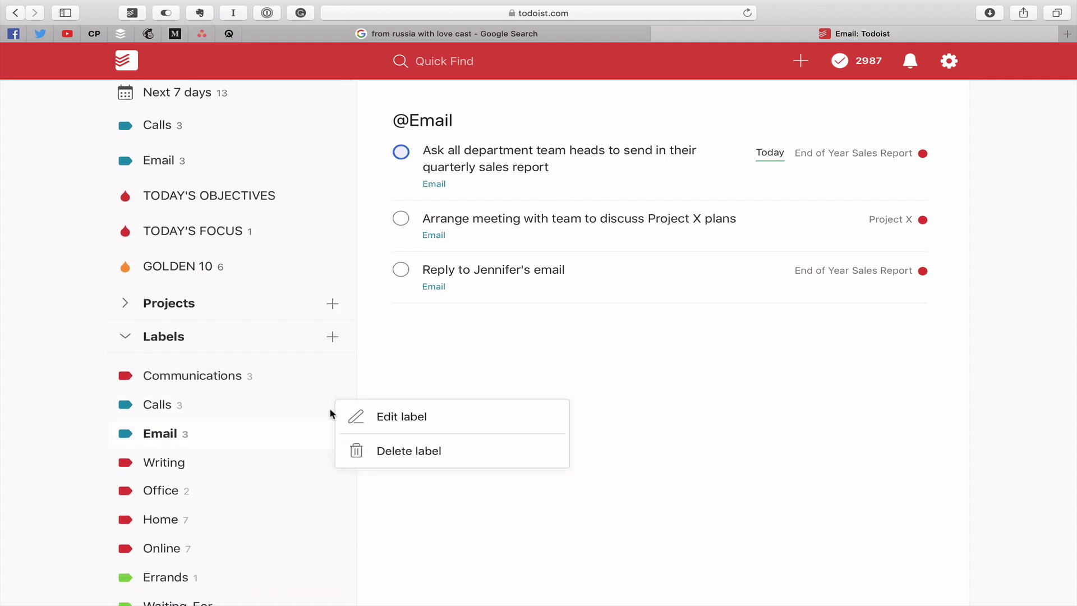
pyautogui.click(182, 405)
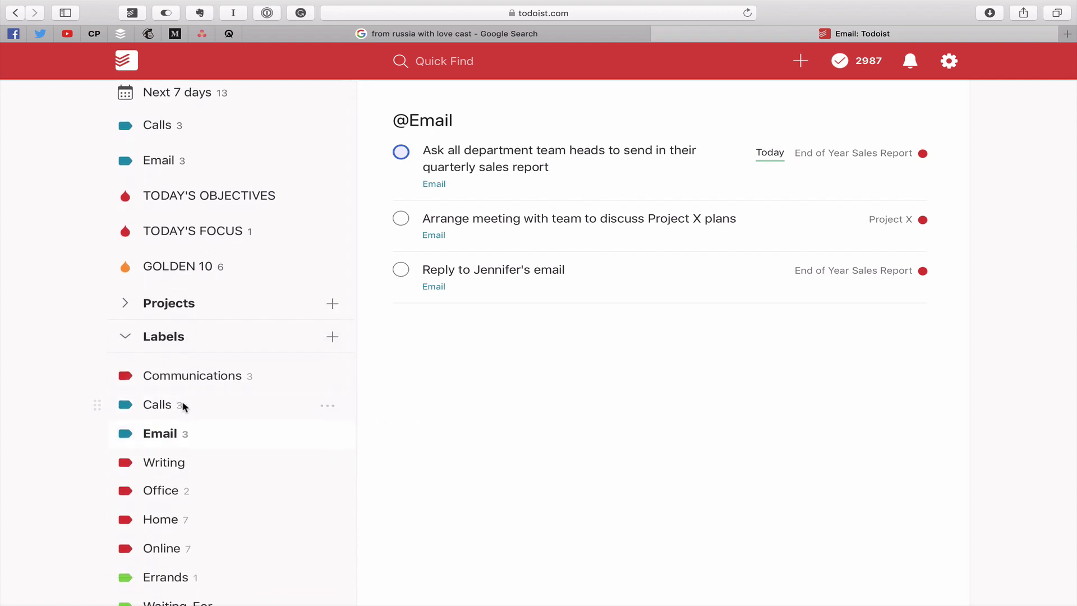
pyautogui.click(332, 410)
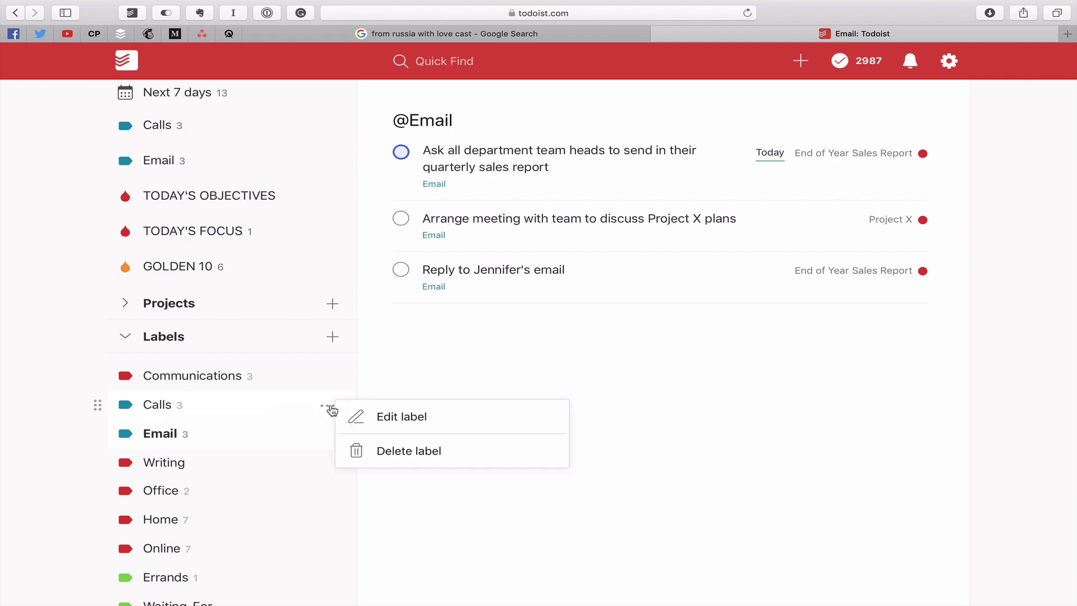
pyautogui.click(289, 428)
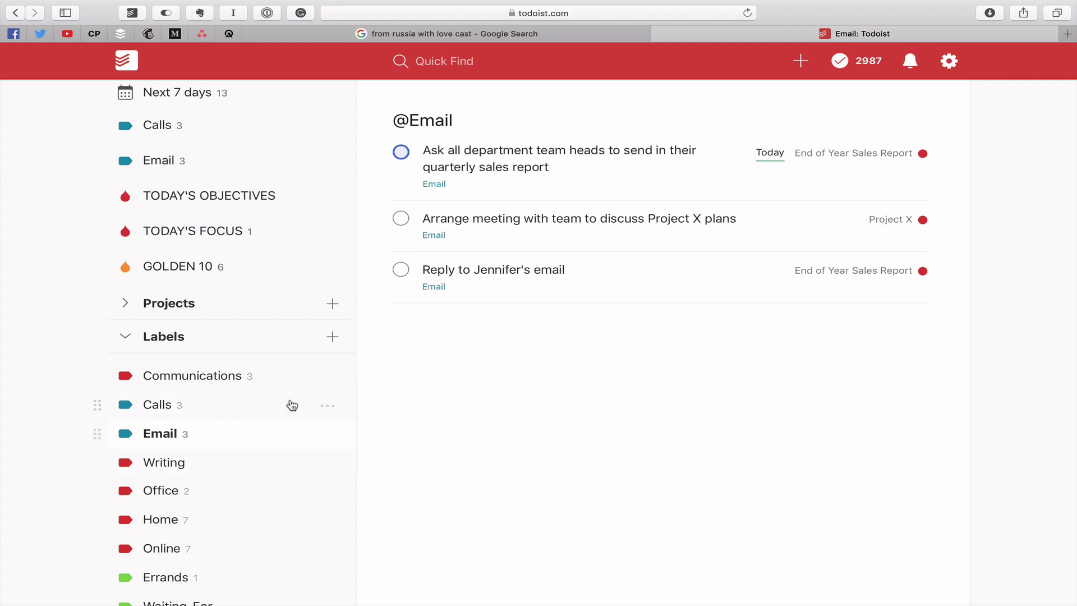
pyautogui.click(332, 379)
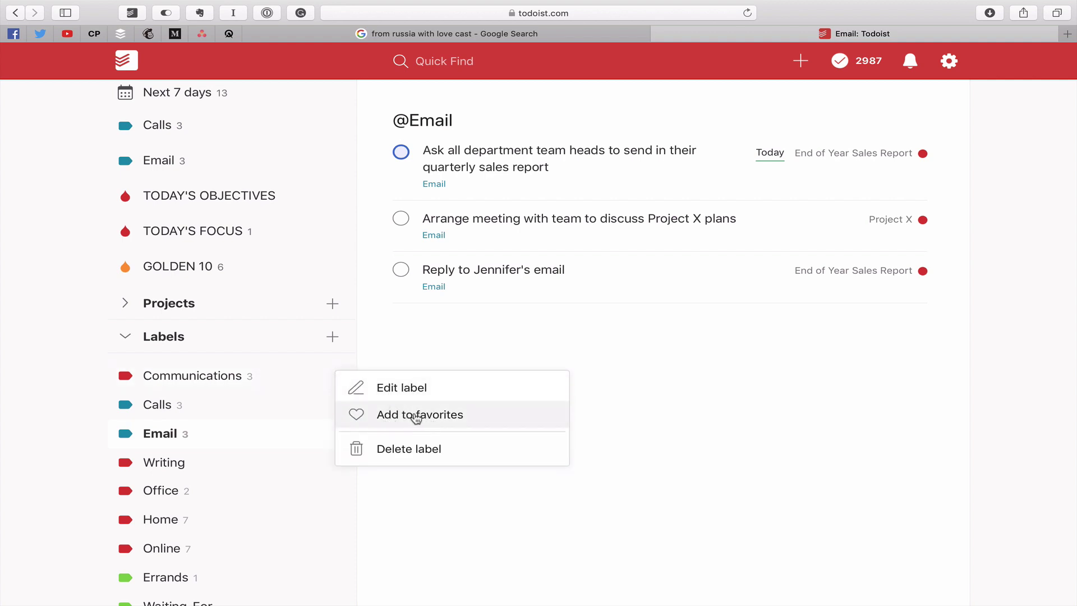
pyautogui.click(612, 387)
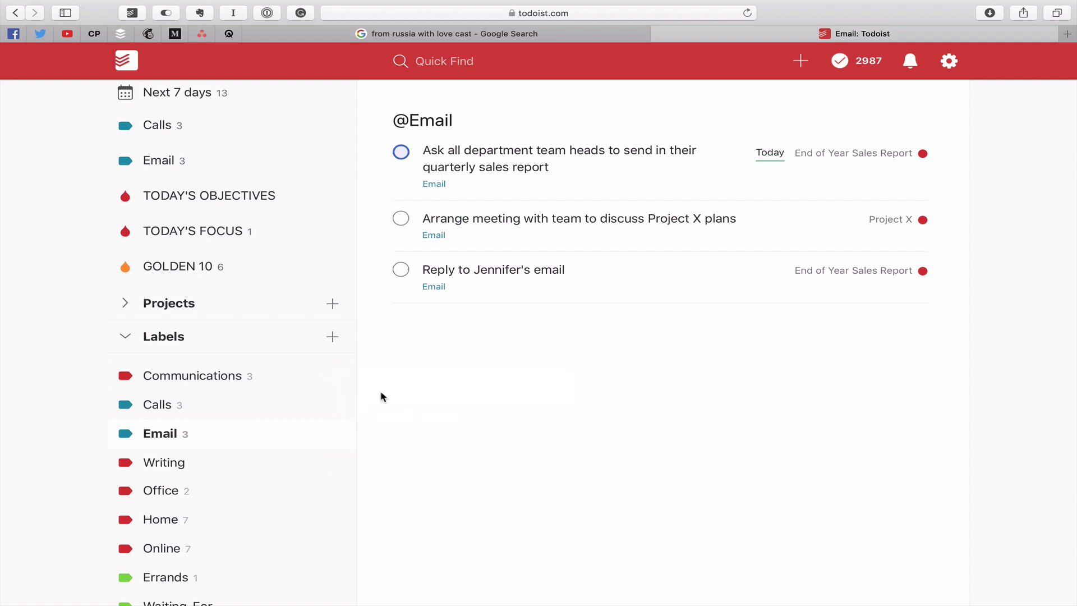
pyautogui.click(133, 338)
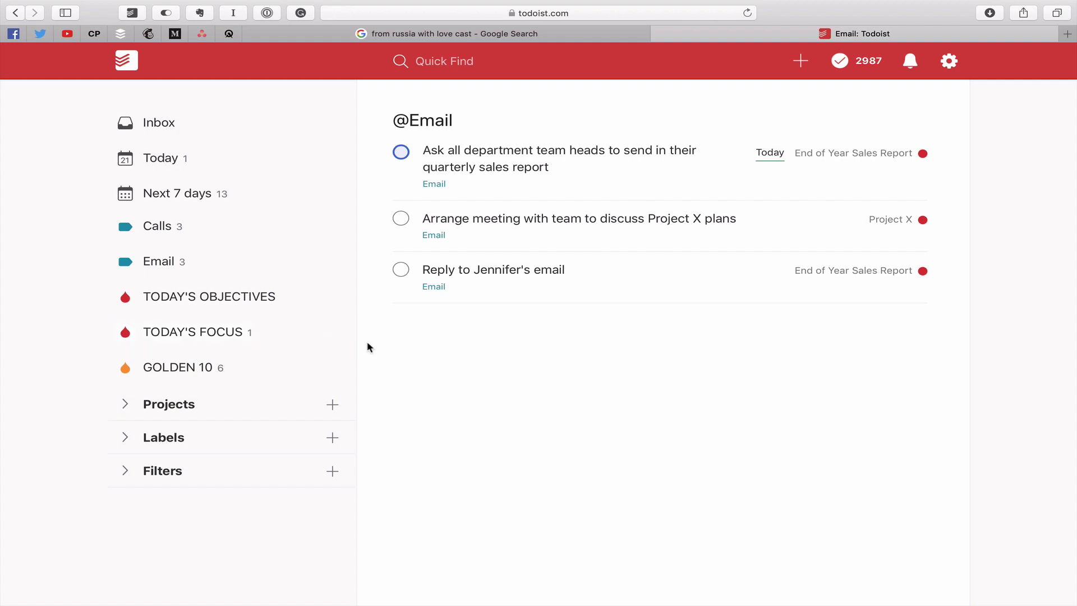
# - Switch between the TODAY'S FOCUS and TODAY'S OBJECTIVES filters, then view GOLDEN 10's six tasks
pyautogui.click(194, 332)
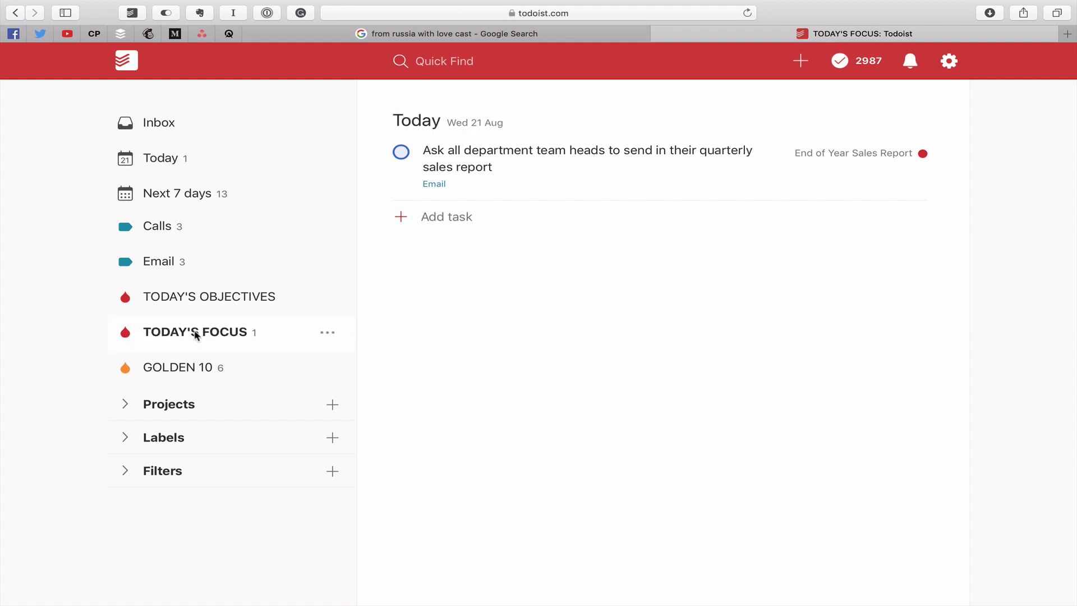
pyautogui.click(205, 298)
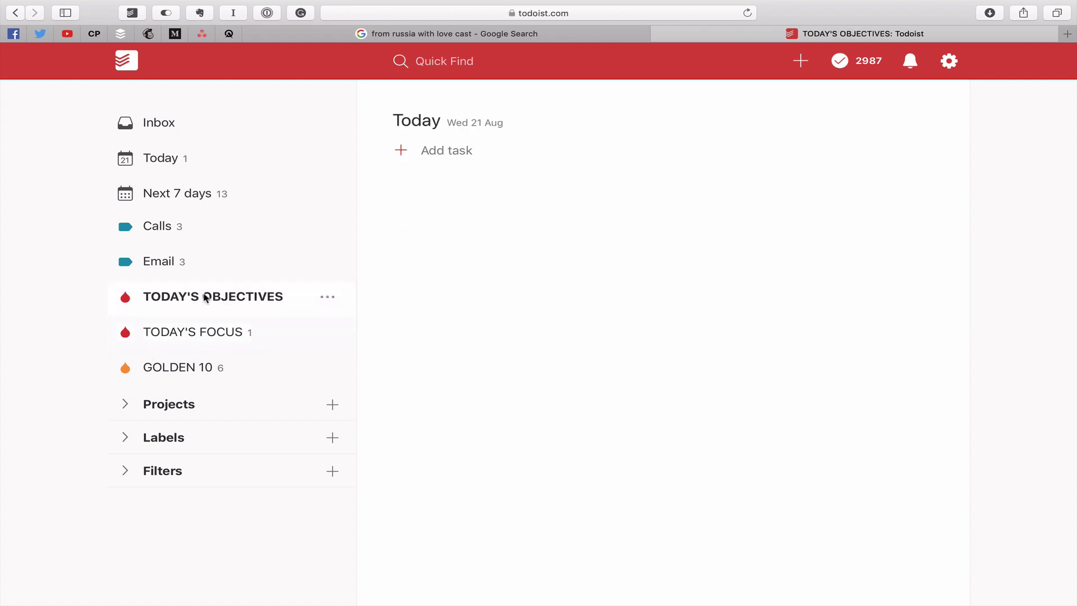
pyautogui.click(203, 339)
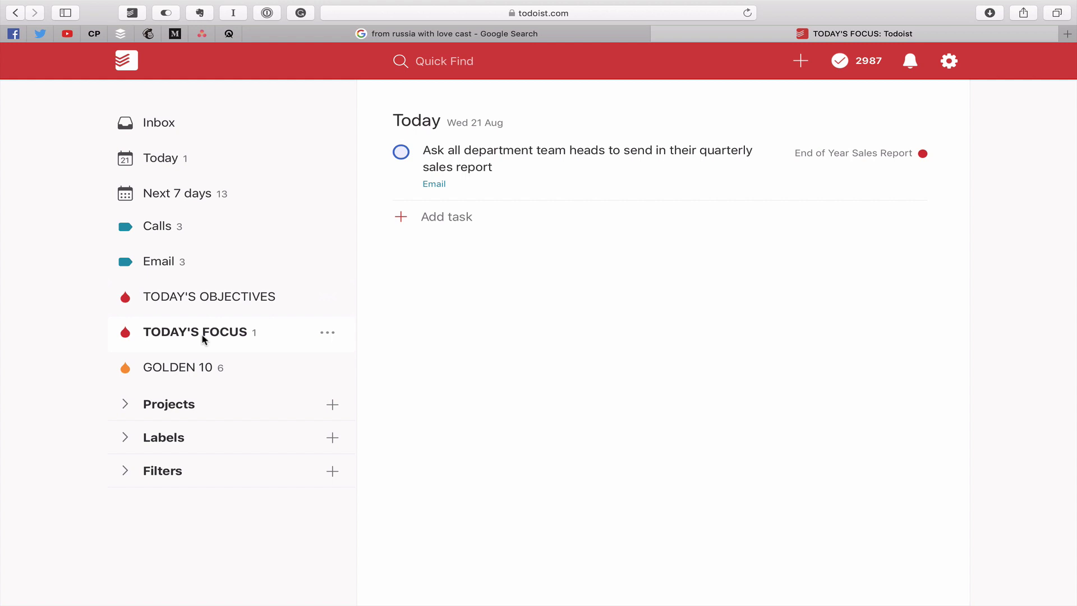
pyautogui.click(213, 303)
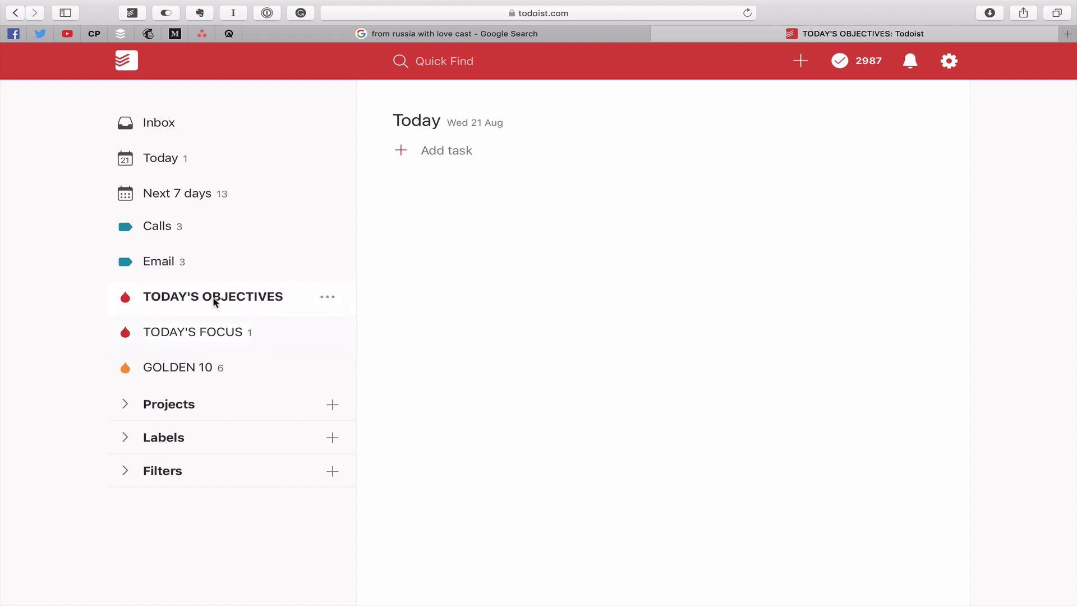
pyautogui.click(213, 332)
pyautogui.click(212, 296)
pyautogui.click(248, 334)
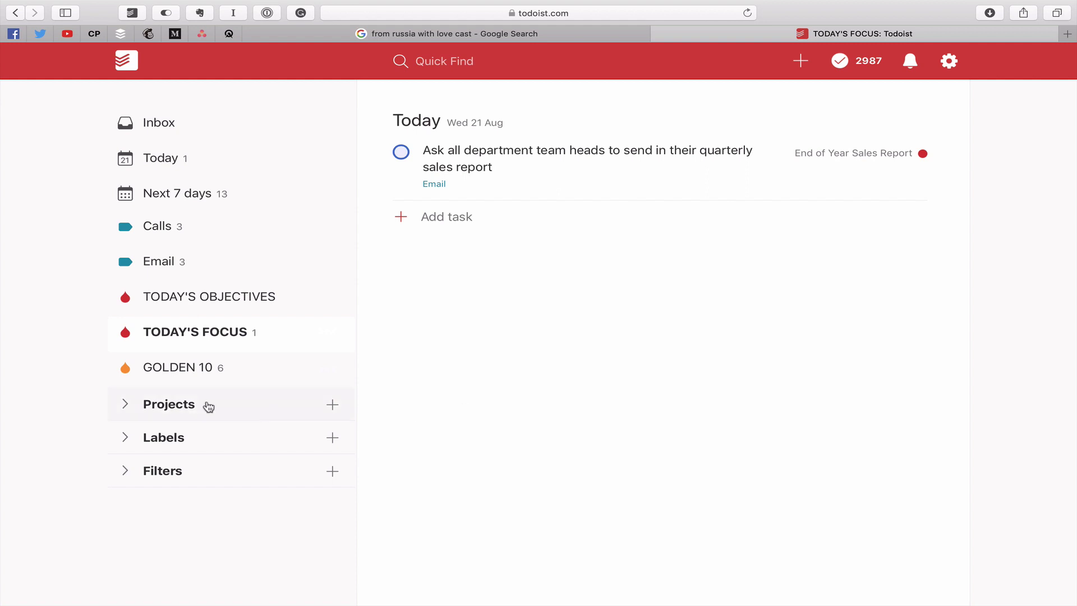
pyautogui.click(161, 374)
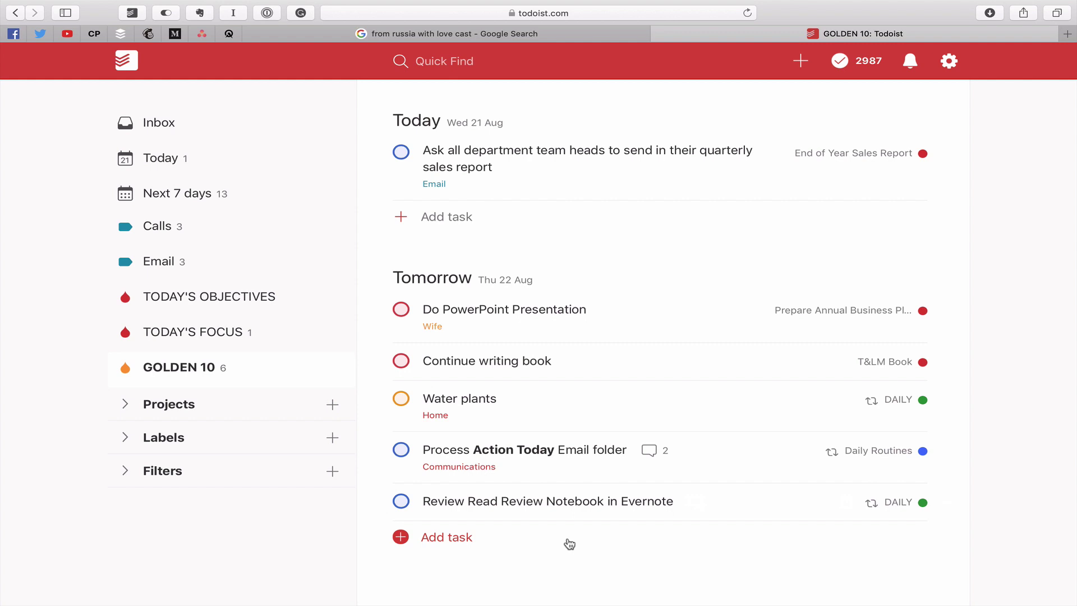
# - Review the TODAY'S OBJECTIVES filter settings (red, favorite, query today & p1) and save them
pyautogui.click(125, 475)
pyautogui.scroll(-1, 127, 479)
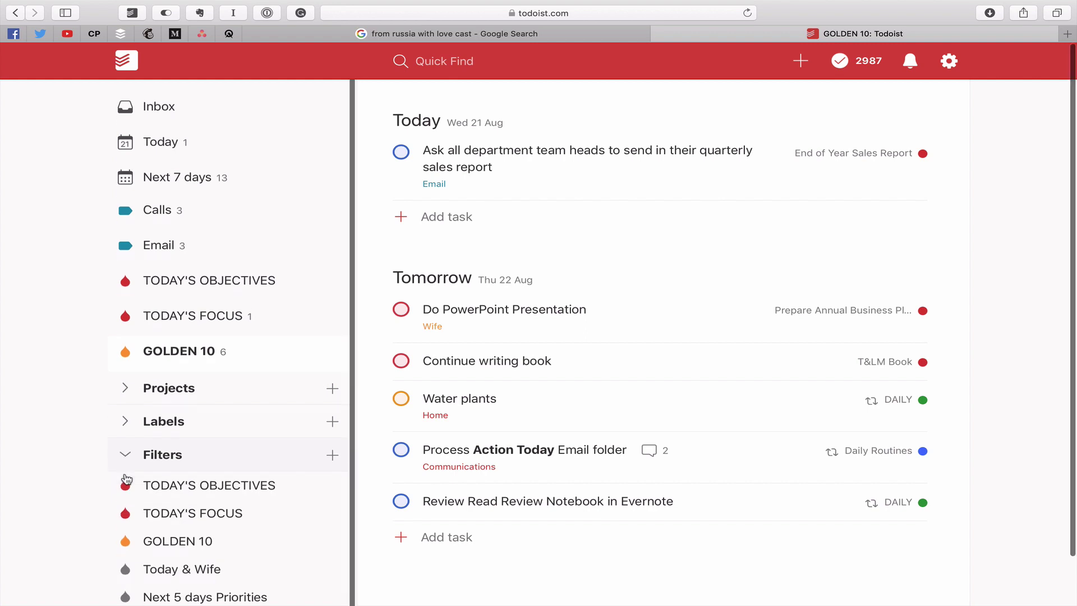
pyautogui.click(328, 477)
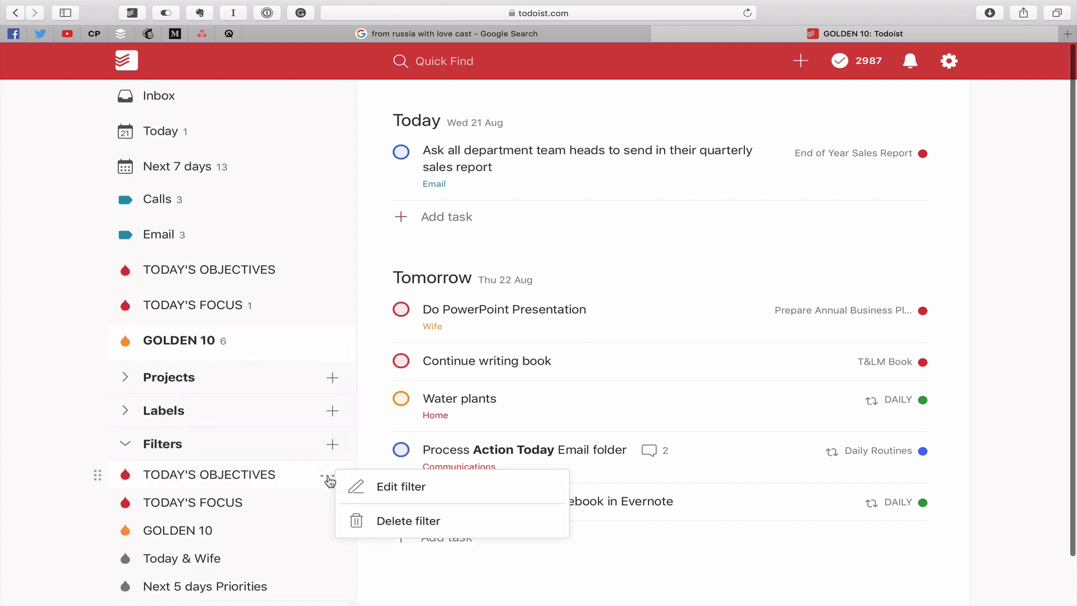
pyautogui.click(352, 487)
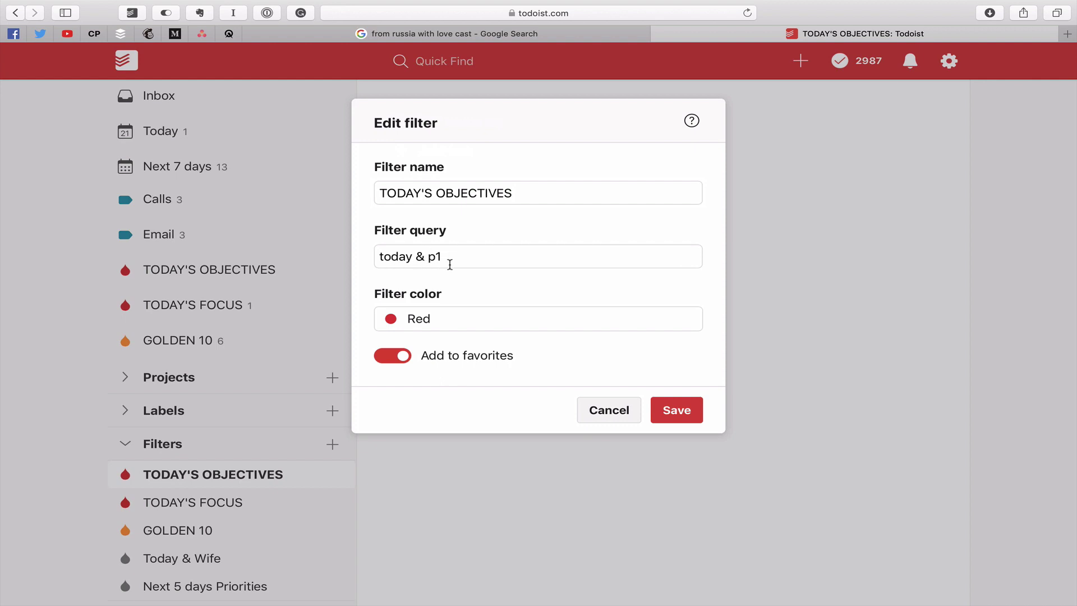
pyautogui.click(681, 413)
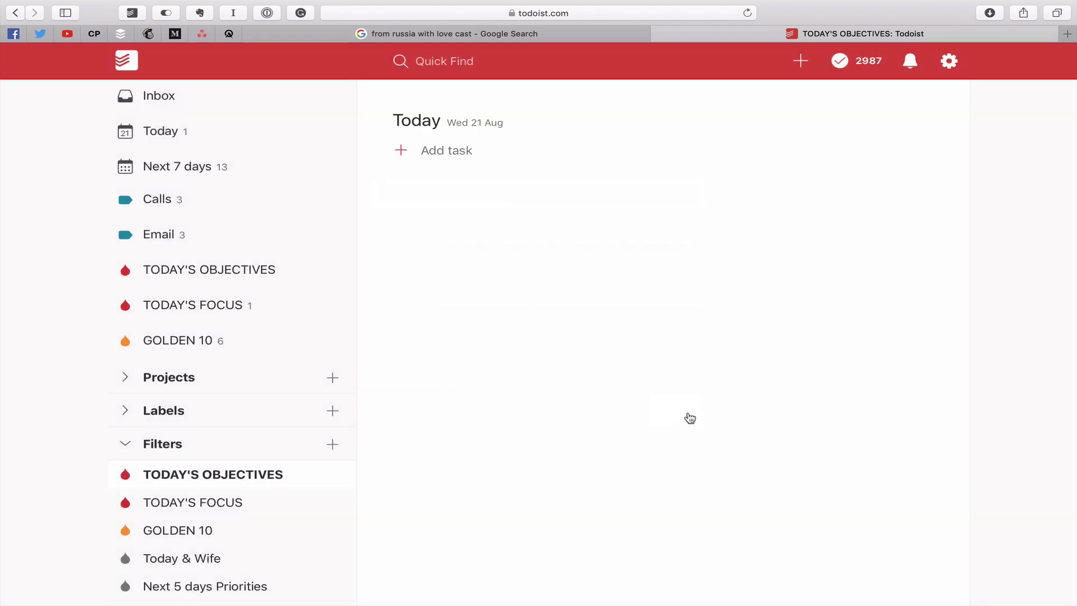
pyautogui.click(213, 505)
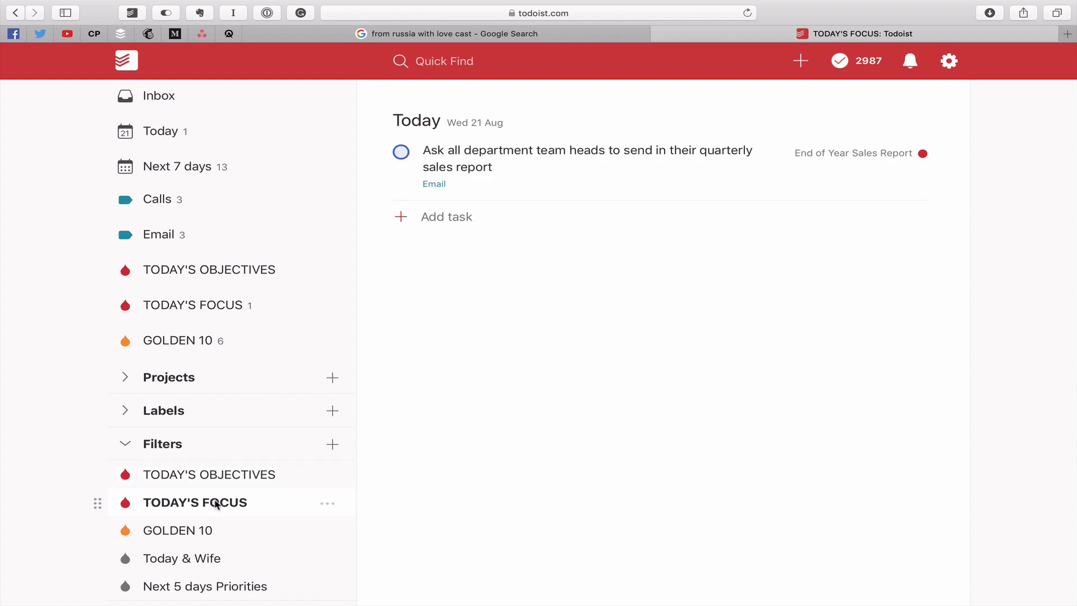
# - Review the TODAY'S FOCUS filter settings (red, favorite, query today & !p4) and save them
pyautogui.click(325, 506)
pyautogui.click(360, 514)
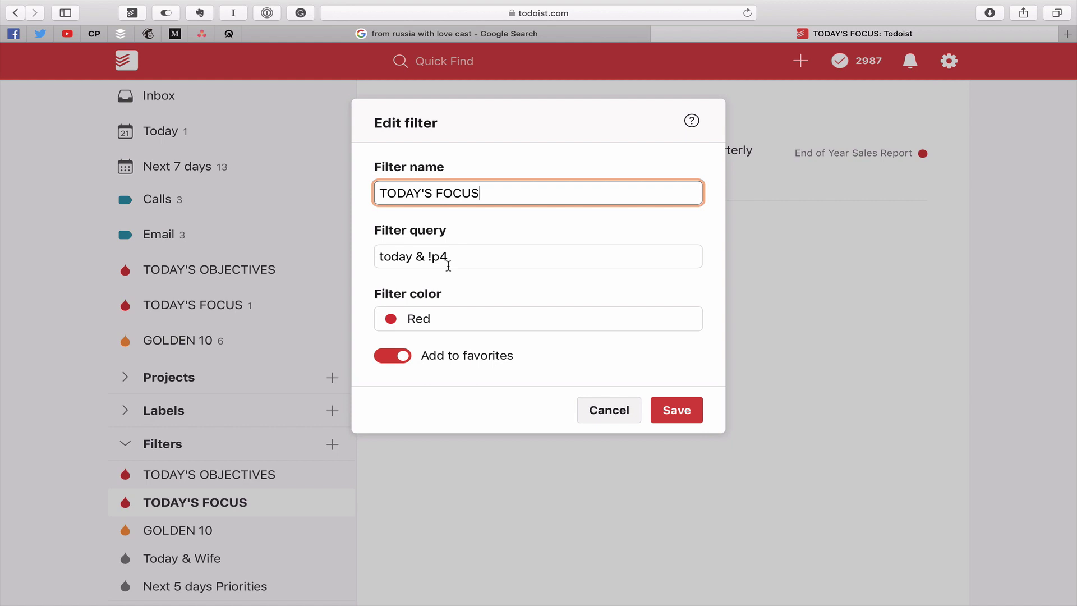
pyautogui.click(674, 408)
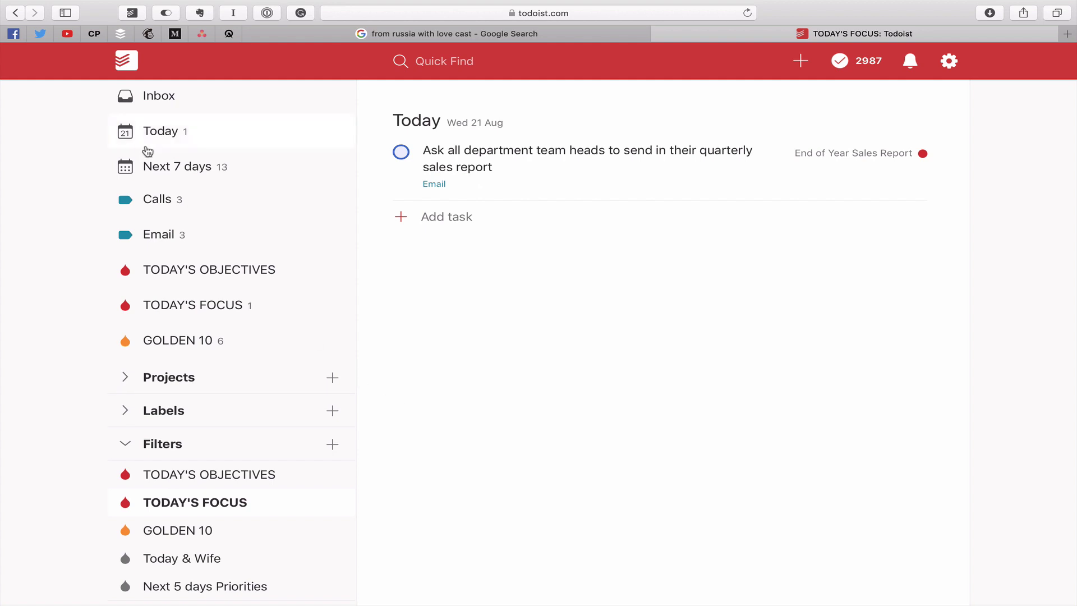
# - Scroll through the Next 7 days task list, then switch to the Today view
pyautogui.click(171, 167)
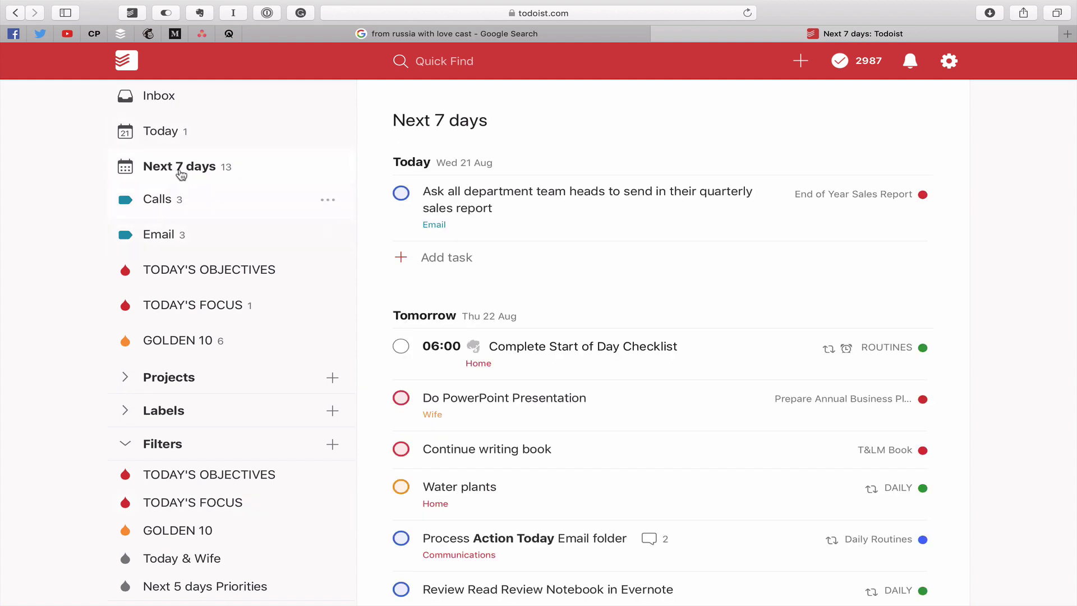
pyautogui.scroll(-2, 598, 317)
pyautogui.scroll(-8, 598, 317)
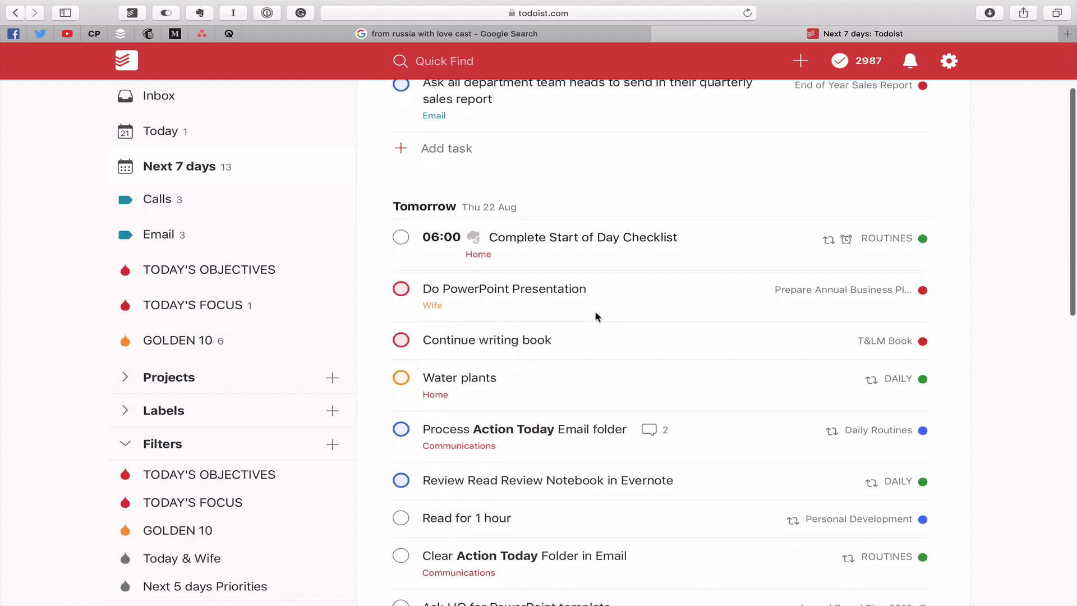
pyautogui.scroll(-20, 596, 312)
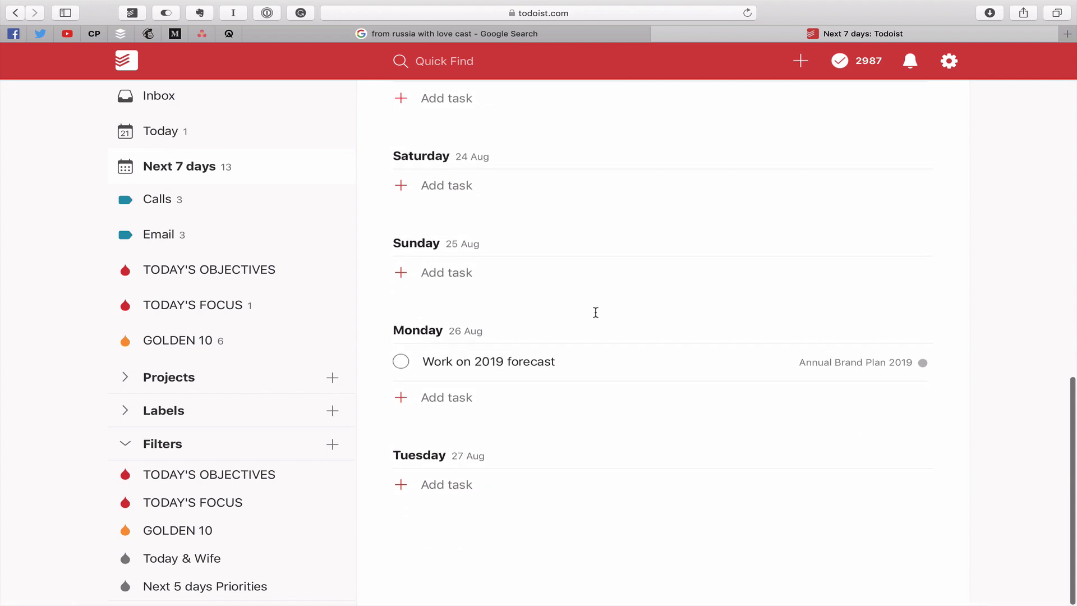
pyautogui.scroll(20, 595, 312)
pyautogui.scroll(6, 596, 315)
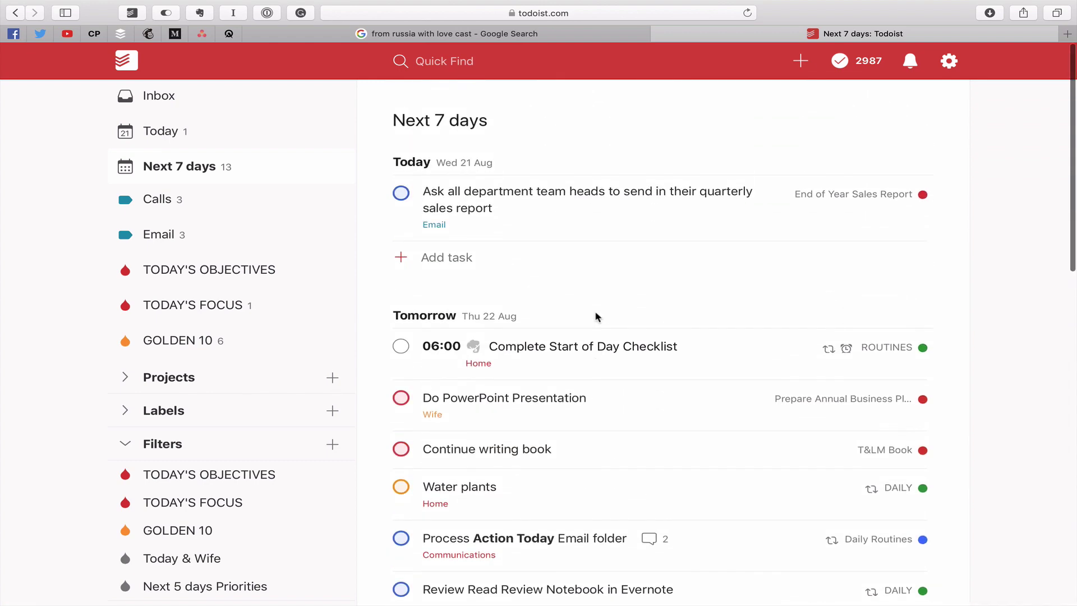
pyautogui.scroll(-7, 596, 312)
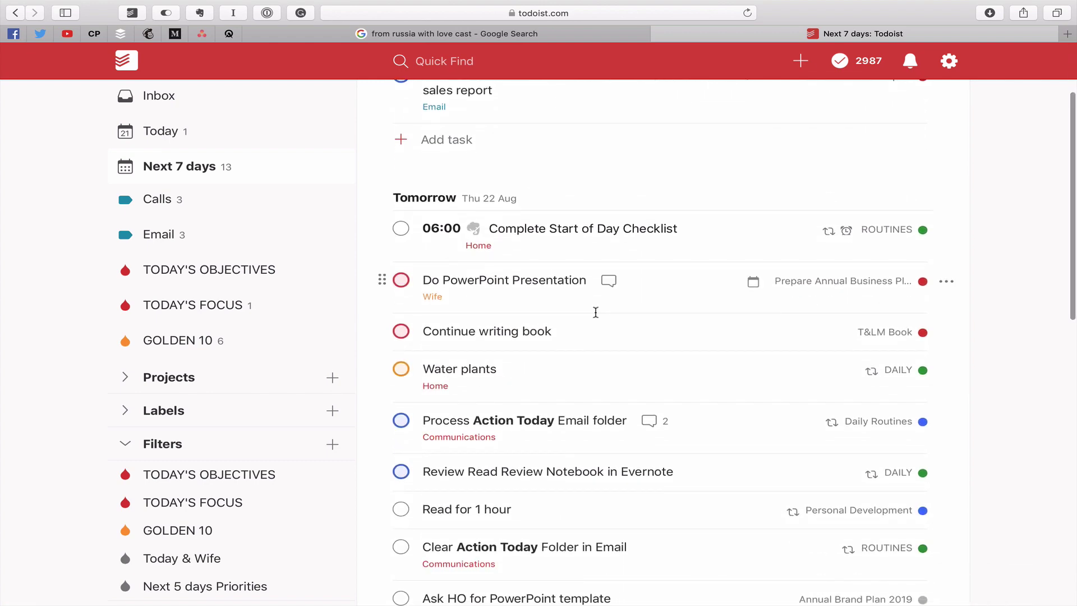
pyautogui.scroll(-1, 596, 312)
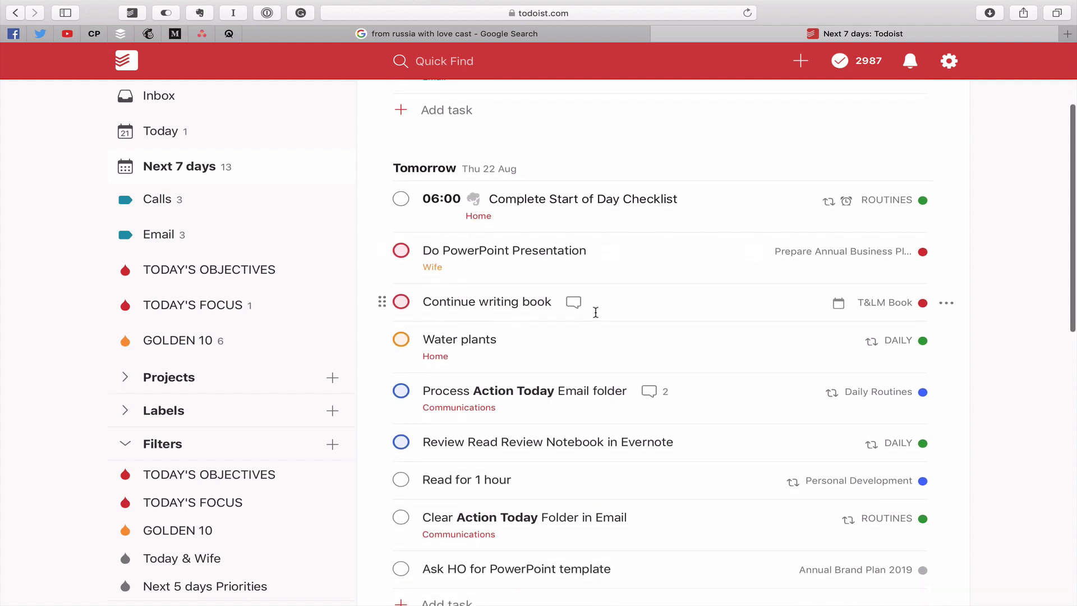
pyautogui.scroll(-5, 596, 312)
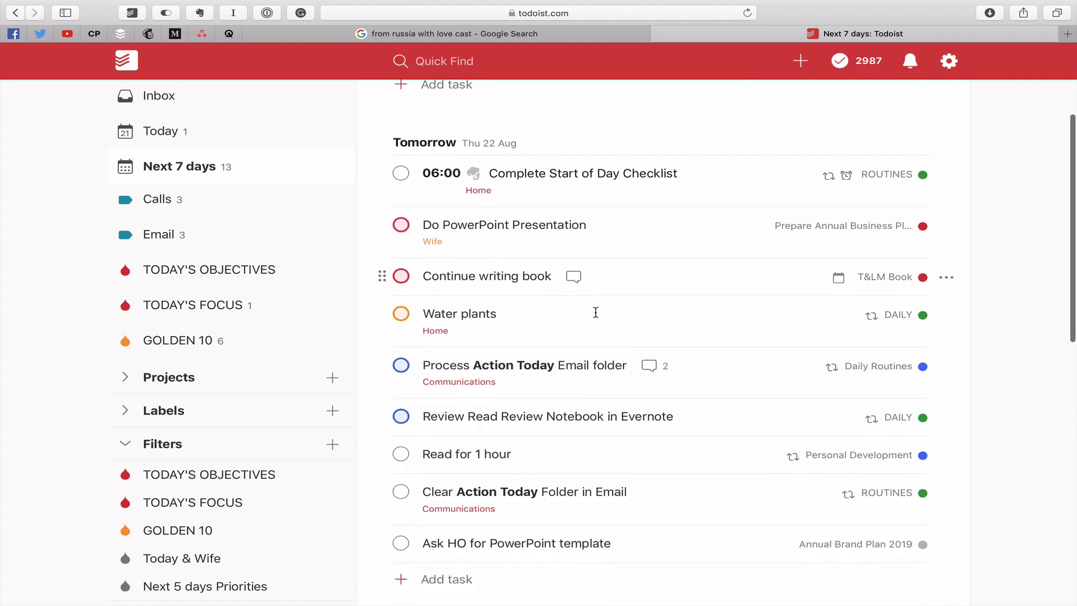
pyautogui.scroll(5, 596, 312)
pyautogui.scroll(1, 595, 309)
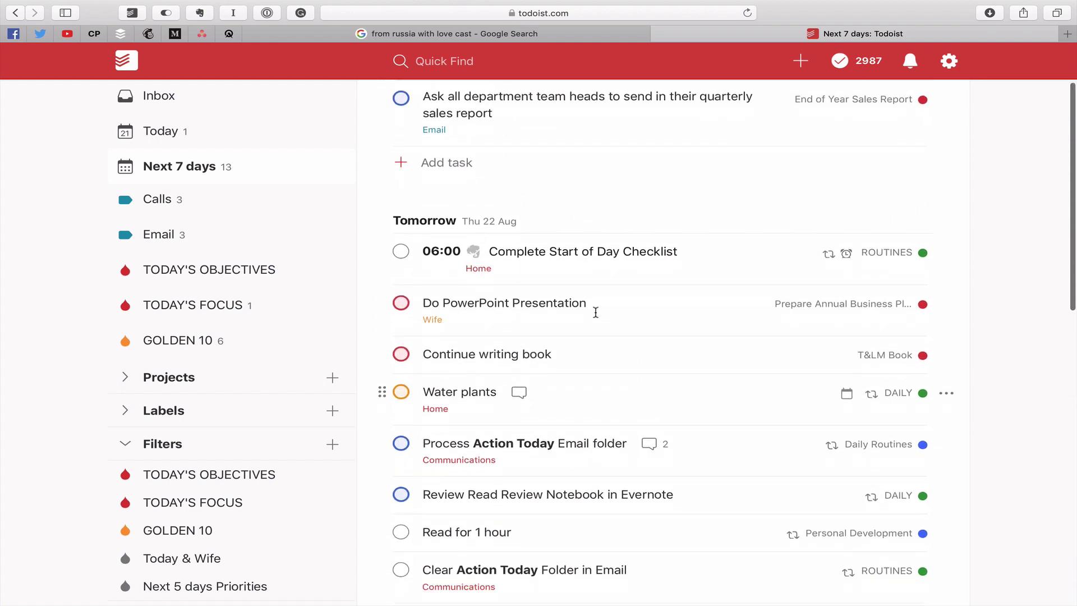
pyautogui.scroll(-11, 595, 310)
pyautogui.scroll(3, 518, 212)
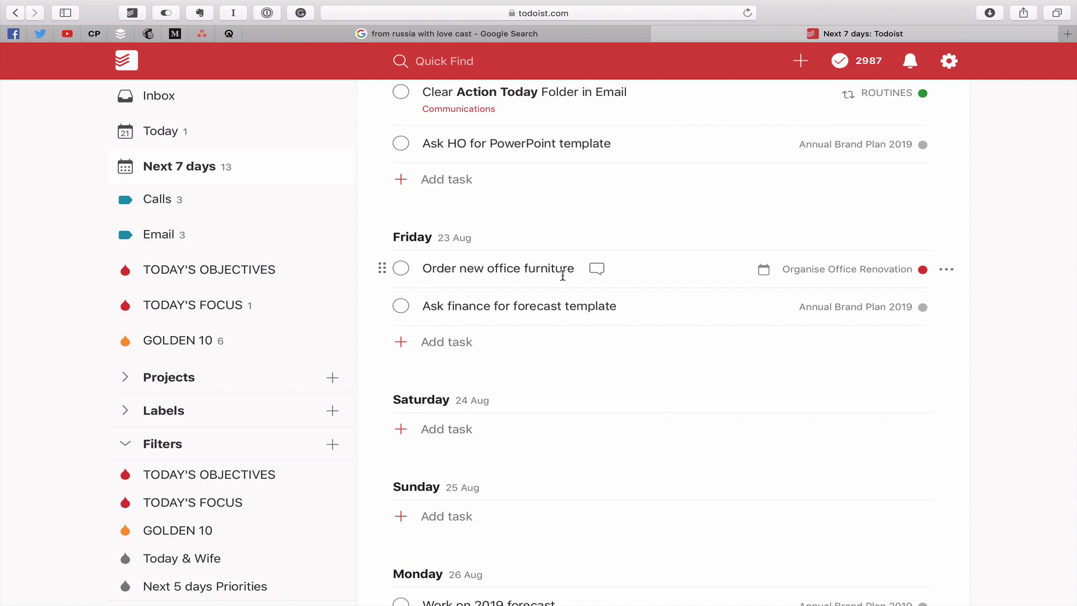
pyautogui.scroll(-3, 563, 277)
pyautogui.scroll(2, 565, 280)
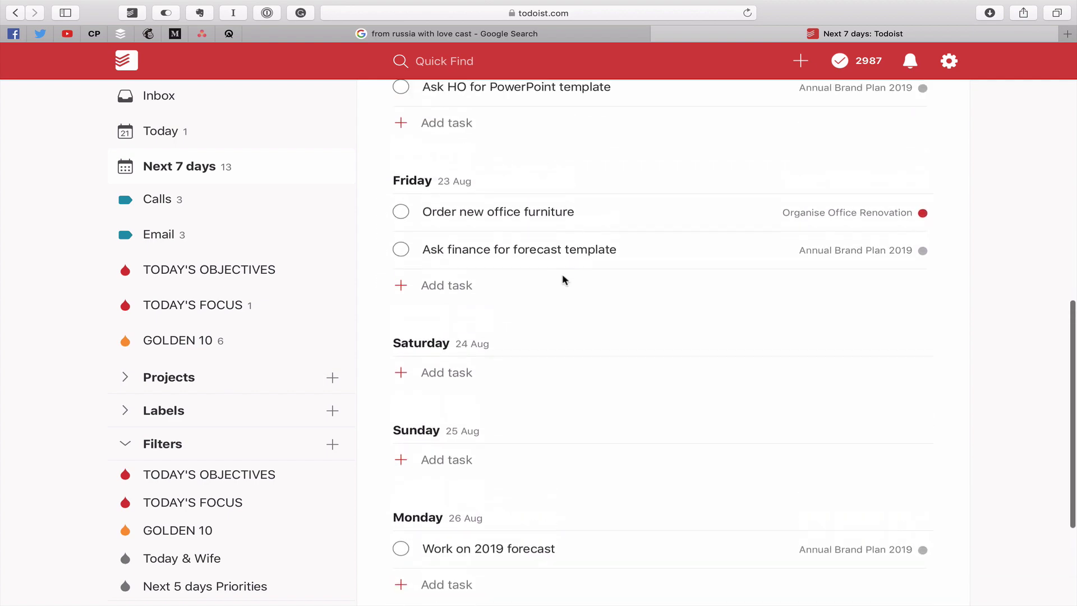
pyautogui.scroll(10, 564, 278)
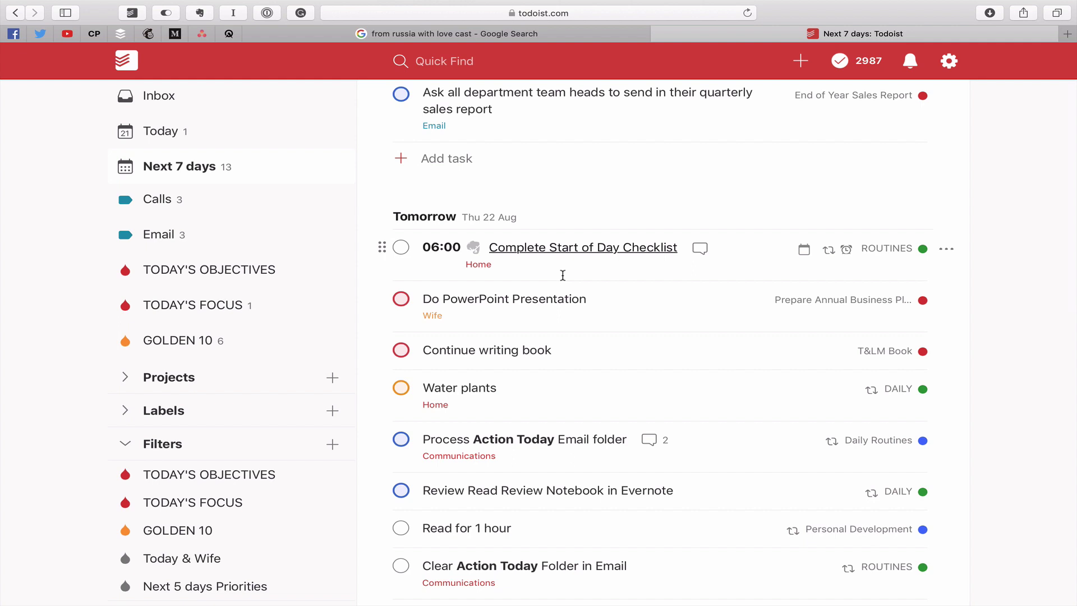
pyautogui.scroll(3, 562, 275)
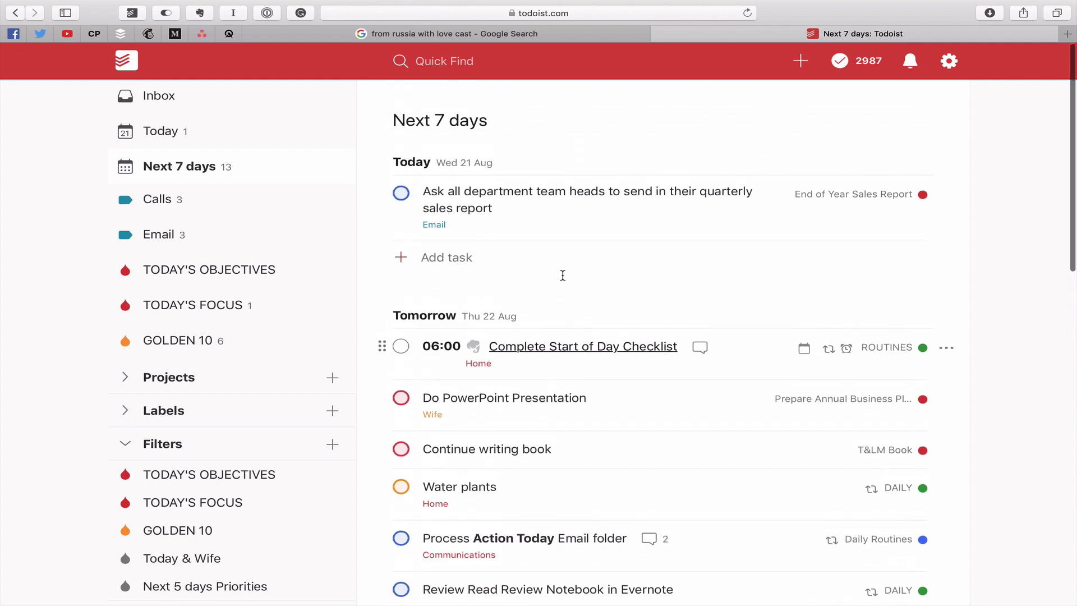
pyautogui.click(181, 144)
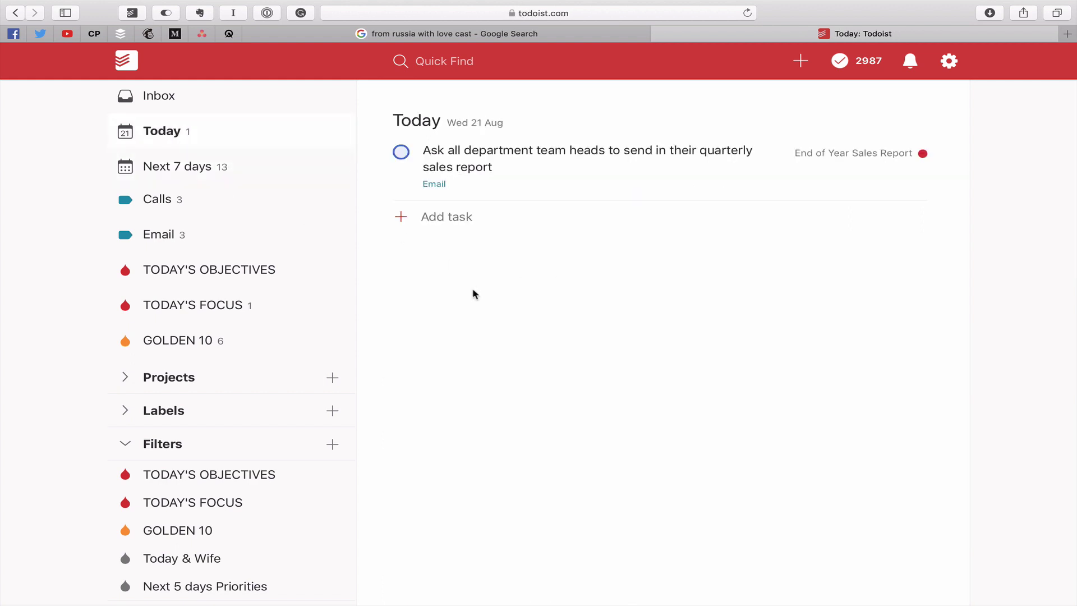